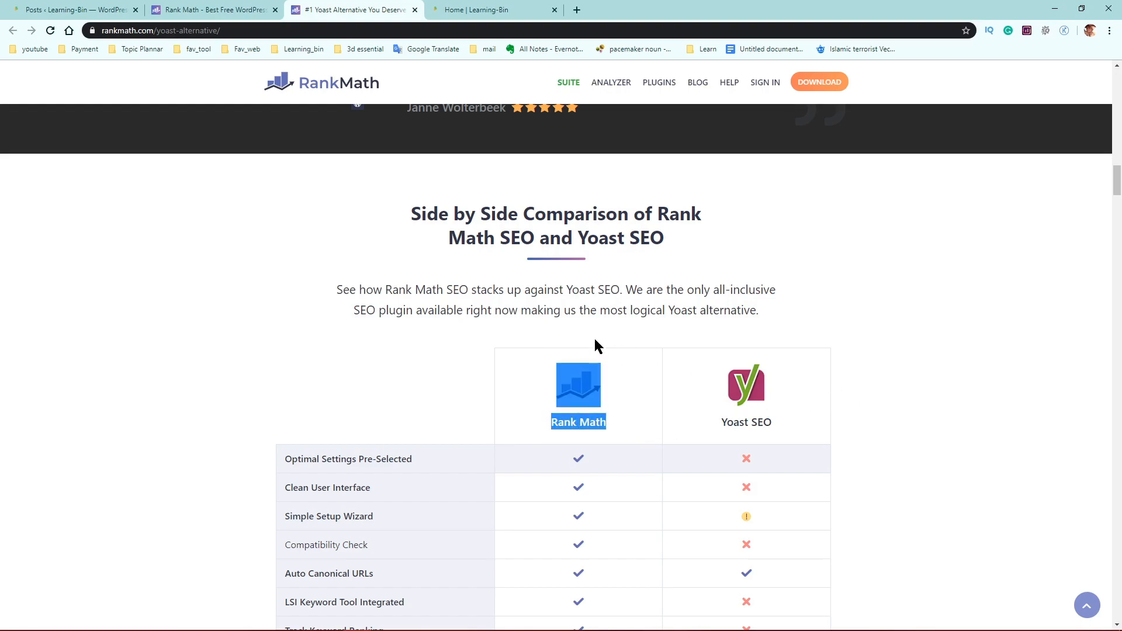
Examine the Rank Math and Yoast SEO columns and the first feature rows of the side-by-side comparison table.
click(530, 364)
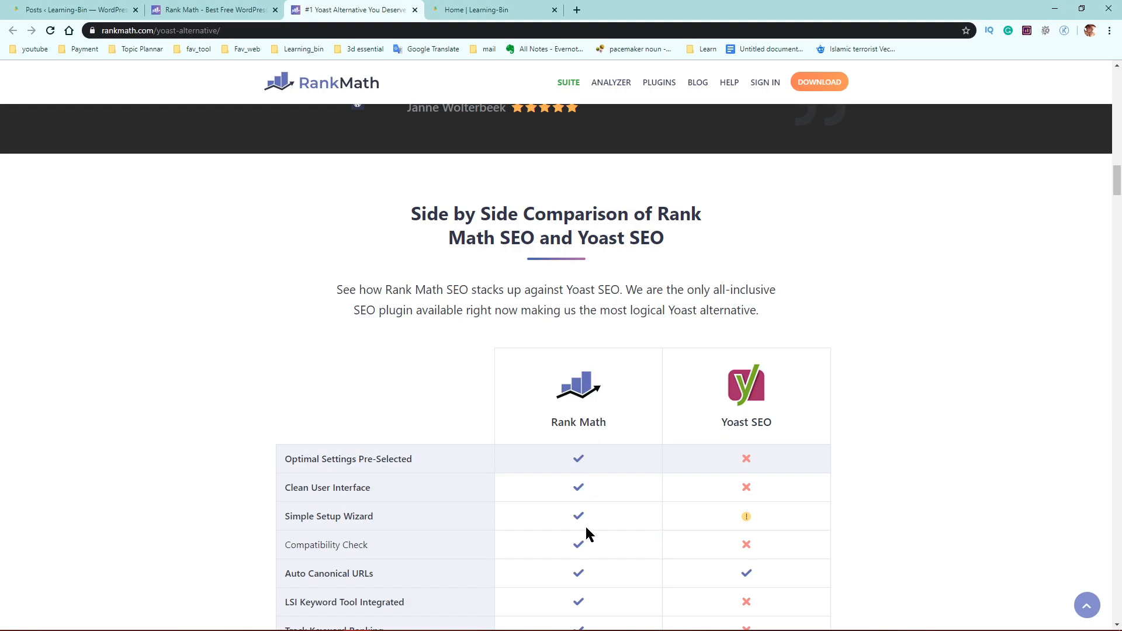
drag(712, 365, 800, 426)
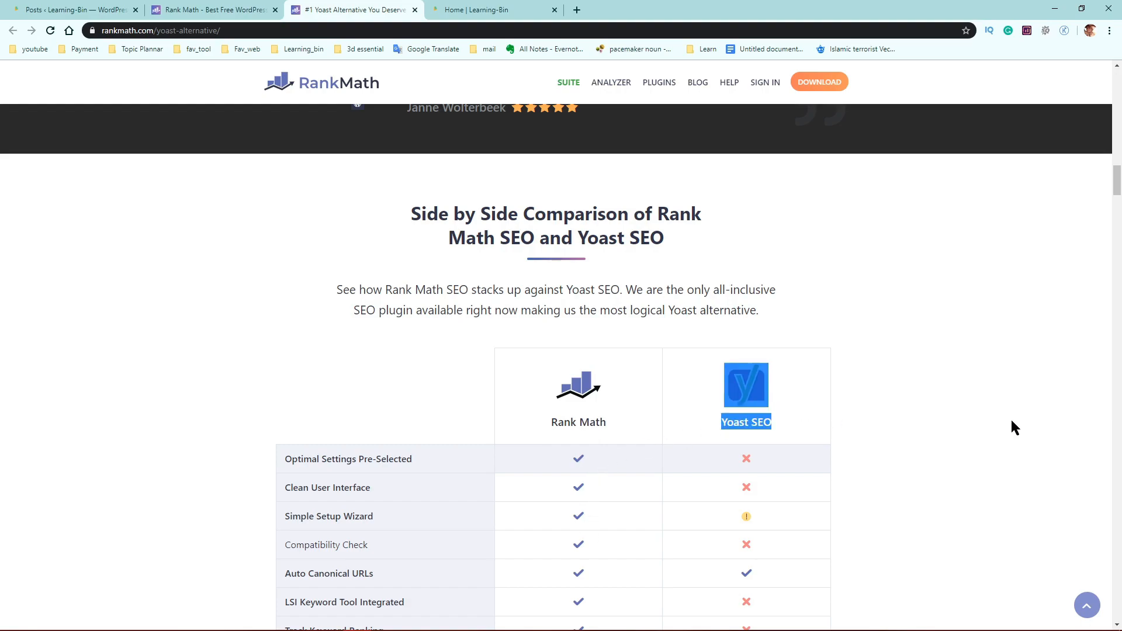
click(991, 418)
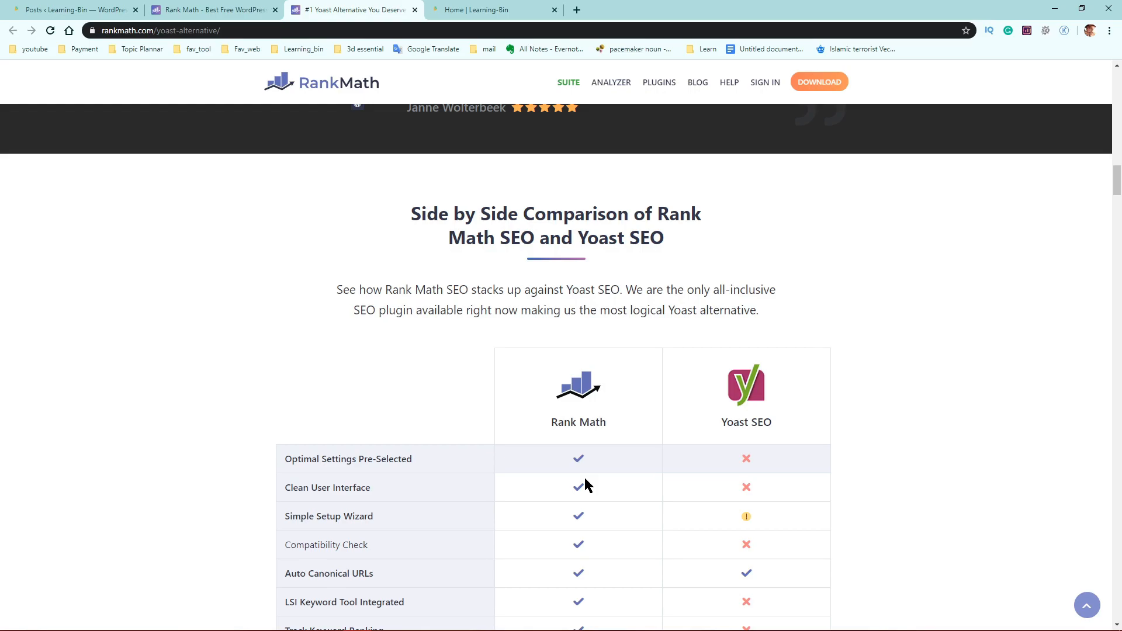
scroll(560, 328, down, 3)
scroll(593, 355, down, 1)
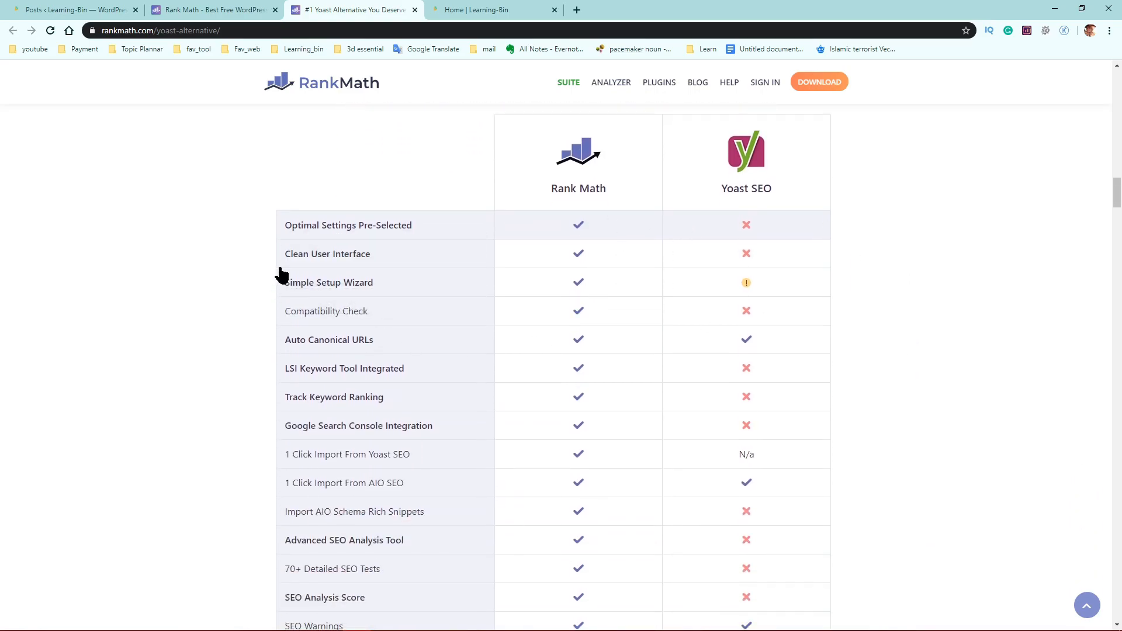
mouse_move(286, 257)
drag(249, 244, 212, 264)
click(212, 264)
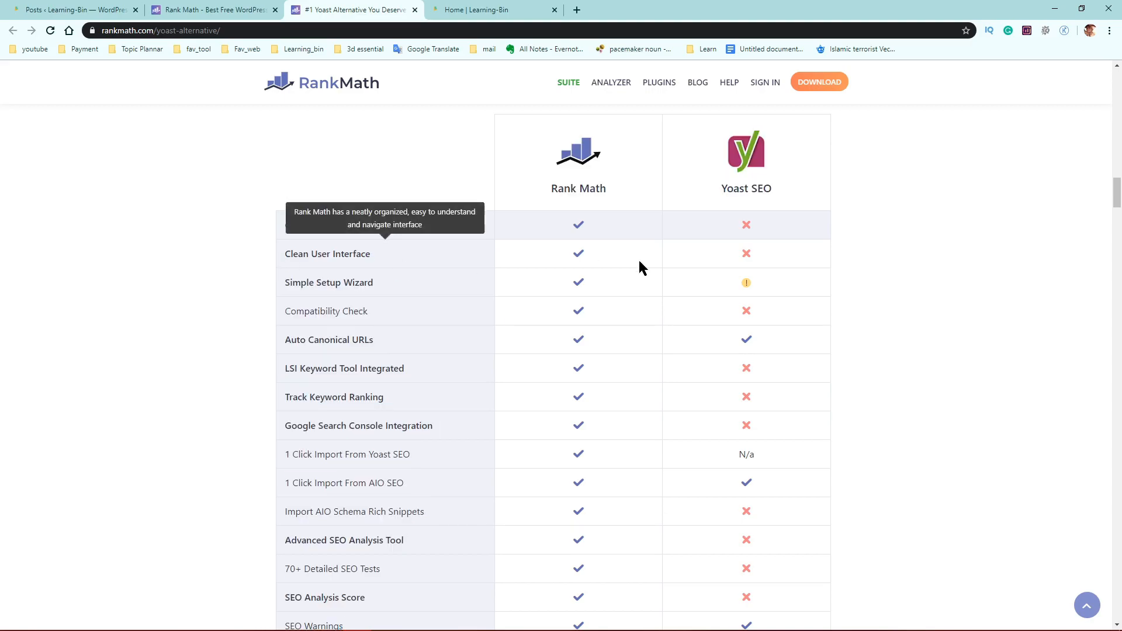
Look over the SEO details in the WordPress posts list and the Learning-Bin home page, returning to the Yoast alternative page.
click(75, 9)
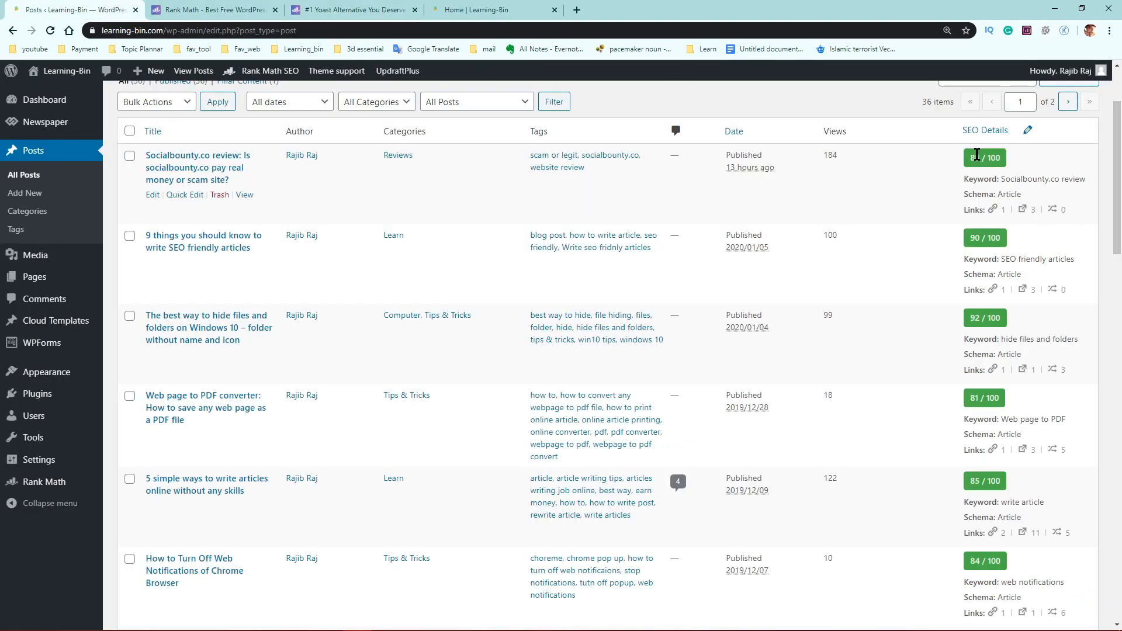
click(493, 8)
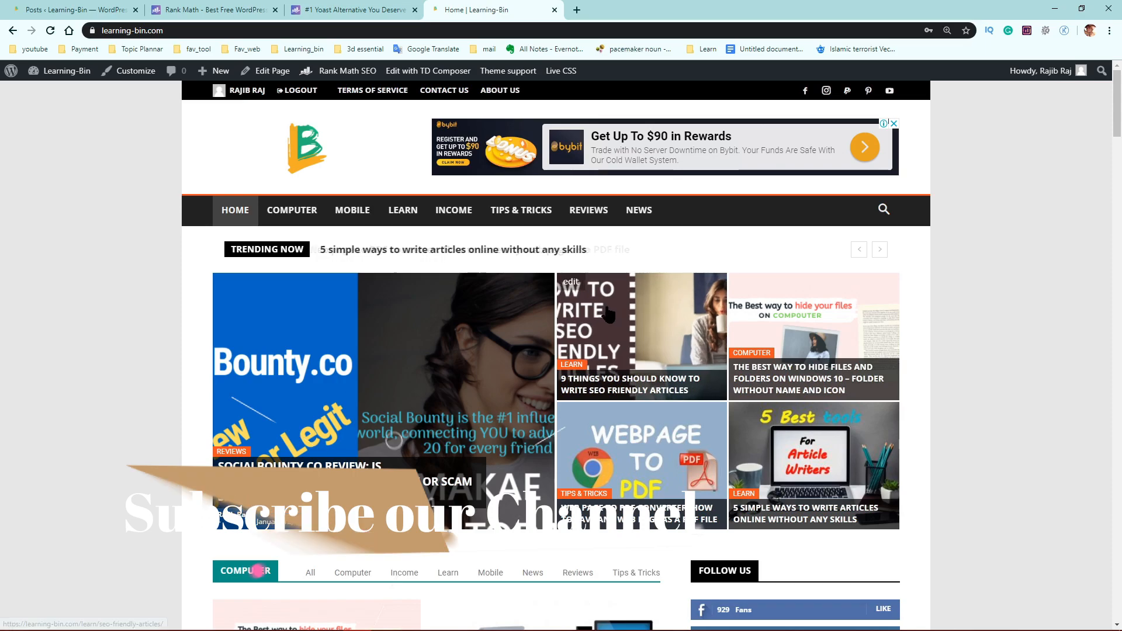
click(354, 5)
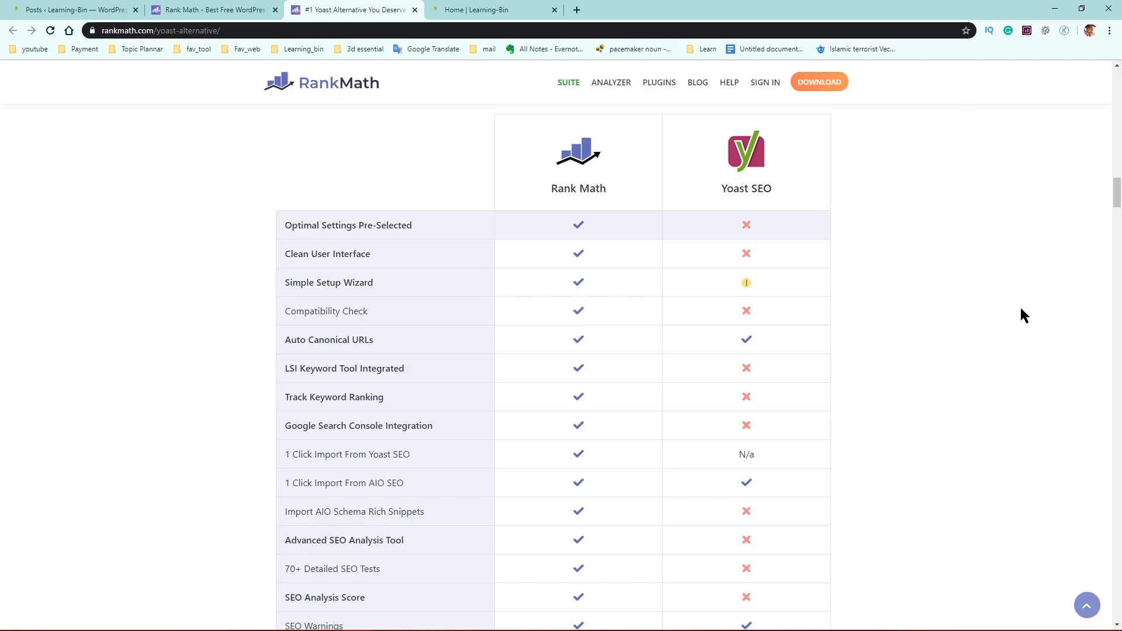
Review the comparison rows from the interface and setup features through SEO analysis, image SEO, post optimization and keyword options.
scroll(973, 384, down, 2)
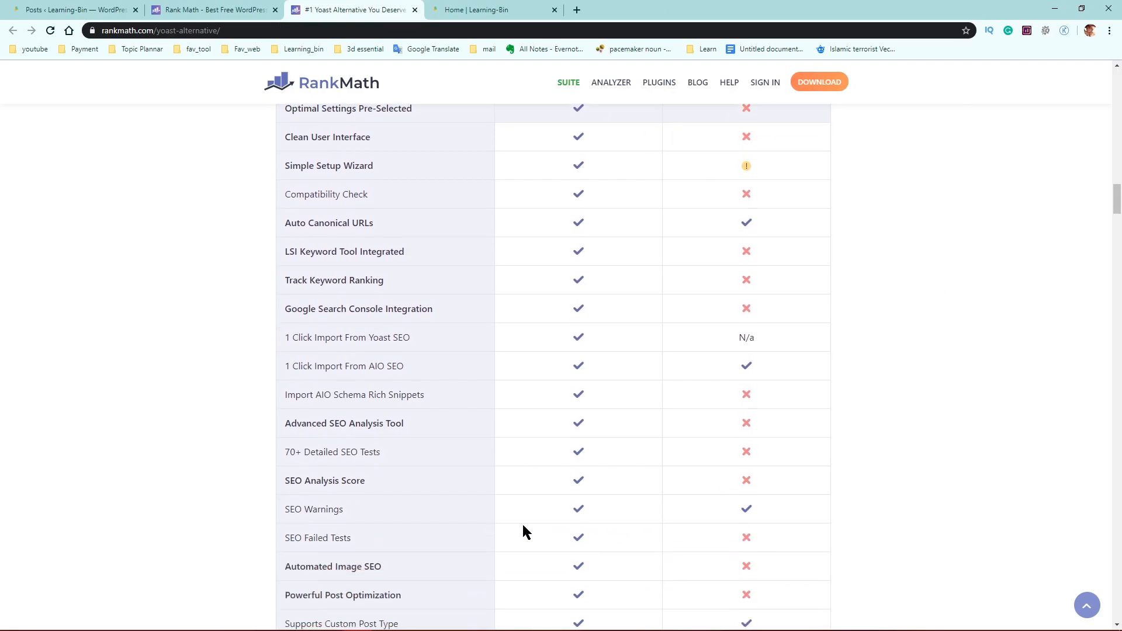
mouse_move(284, 494)
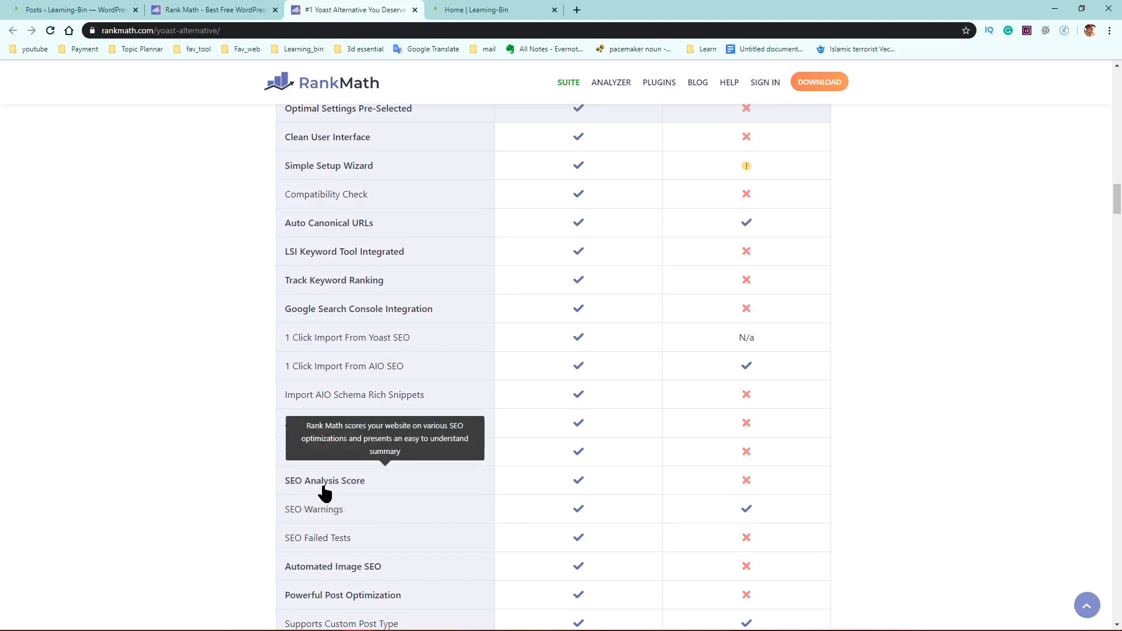
scroll(595, 482, down, 2)
mouse_move(391, 342)
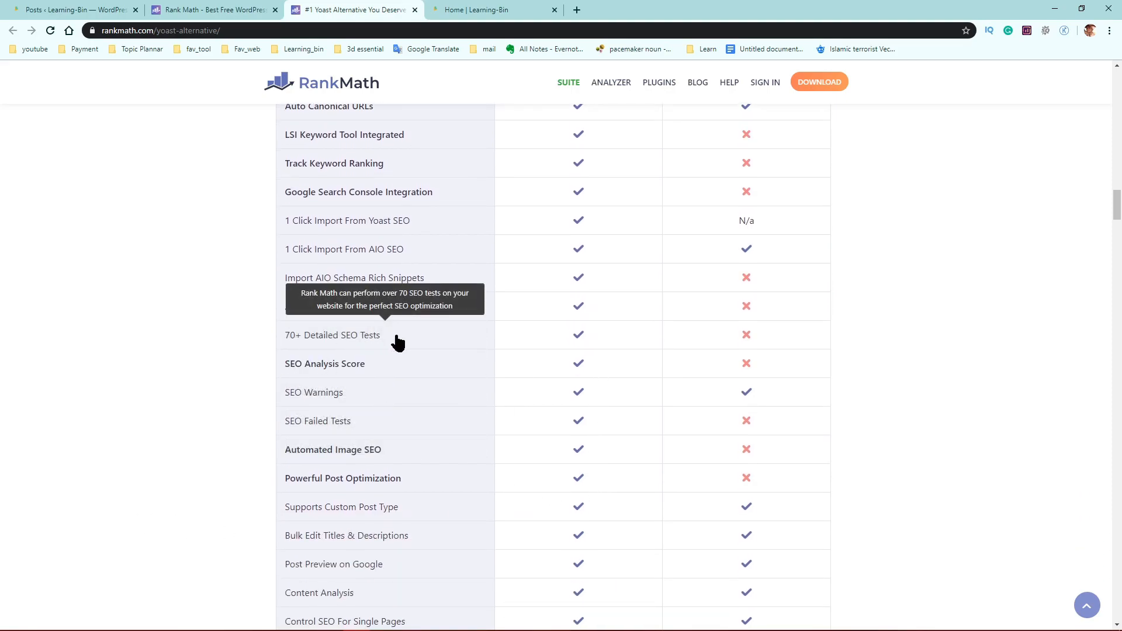
mouse_move(386, 453)
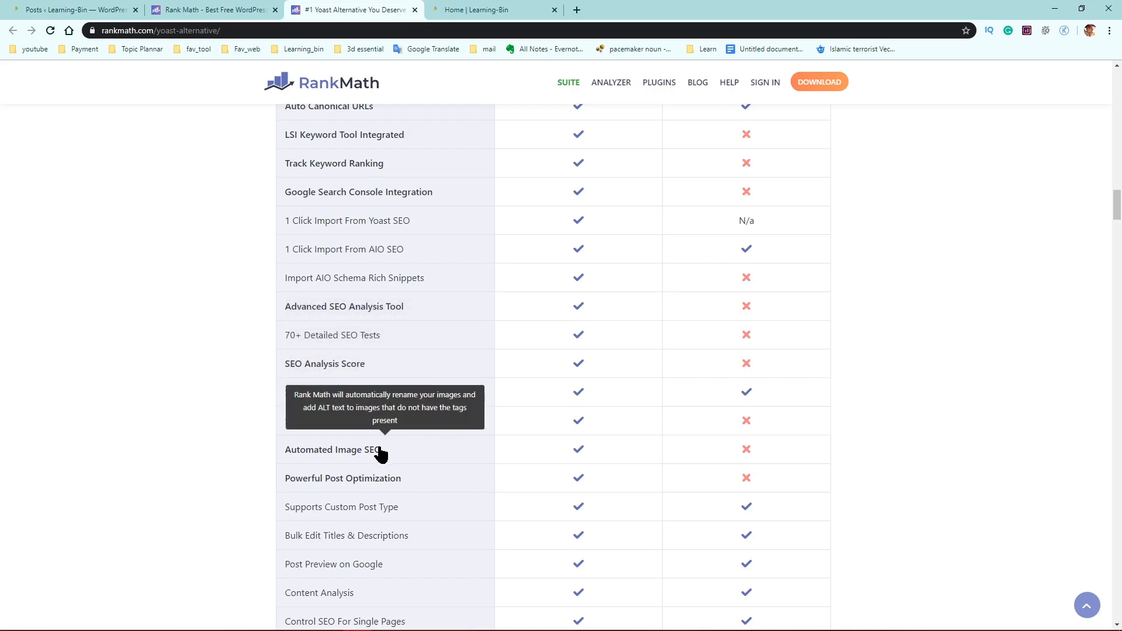
scroll(176, 375, up, 3)
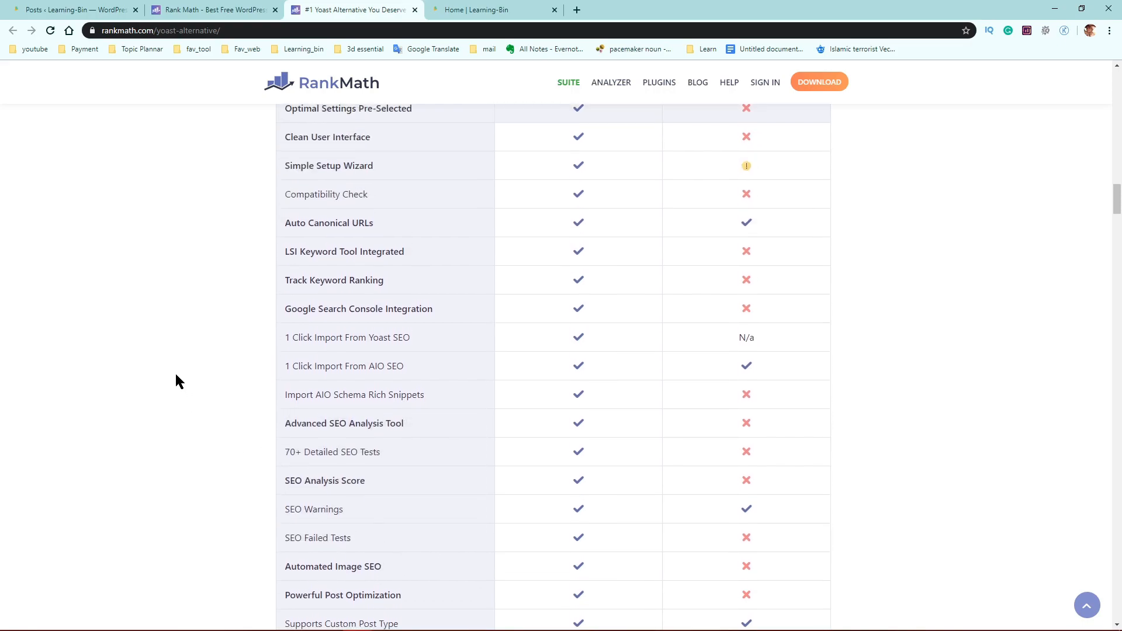
scroll(884, 389, up, 1)
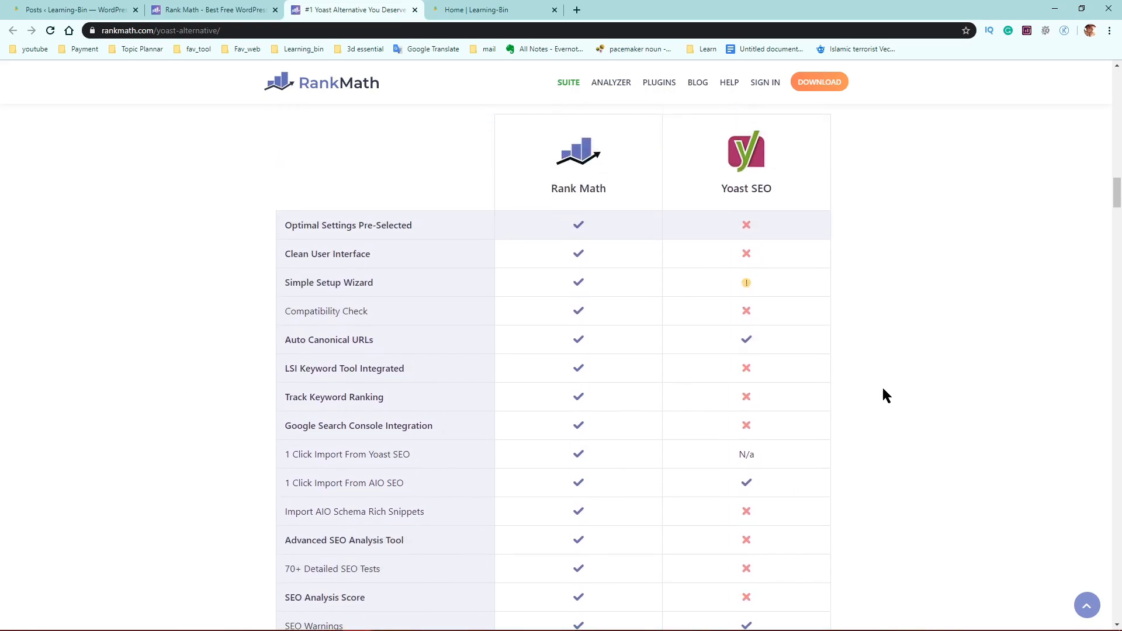
scroll(883, 390, down, 4)
scroll(882, 389, down, 1)
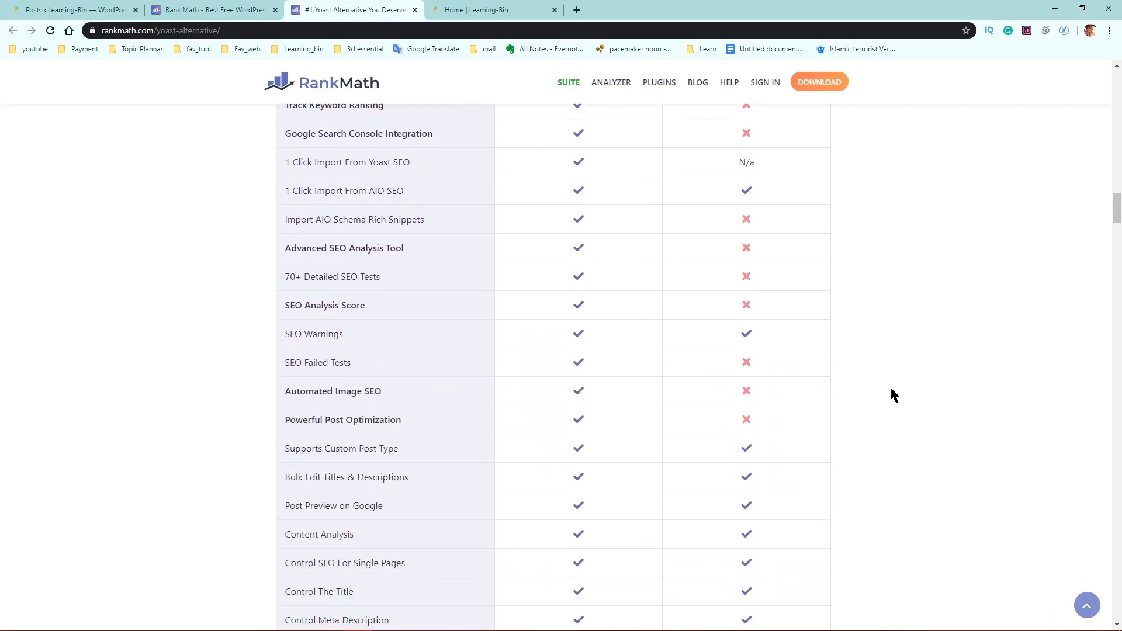
scroll(161, 420, down, 2)
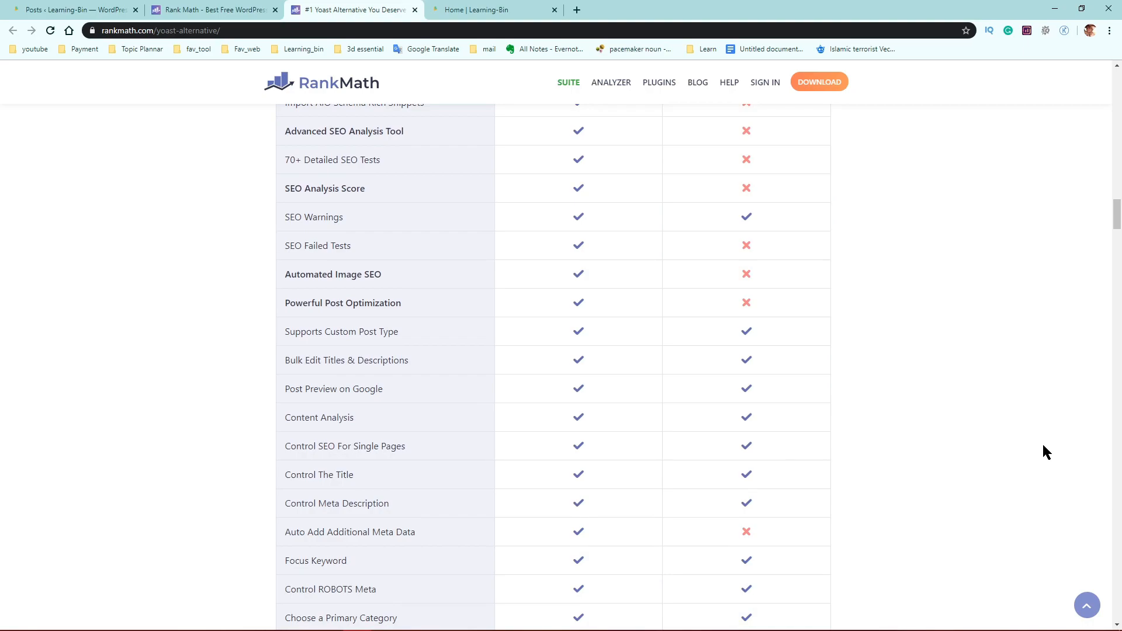
scroll(1034, 436, down, 2)
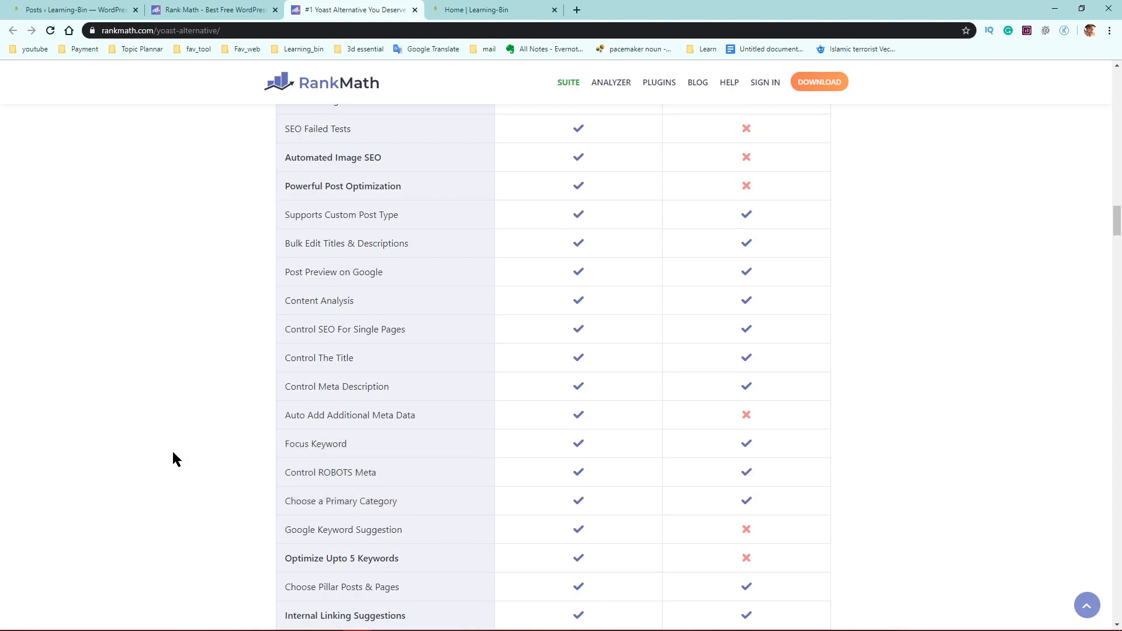
scroll(173, 459, down, 1)
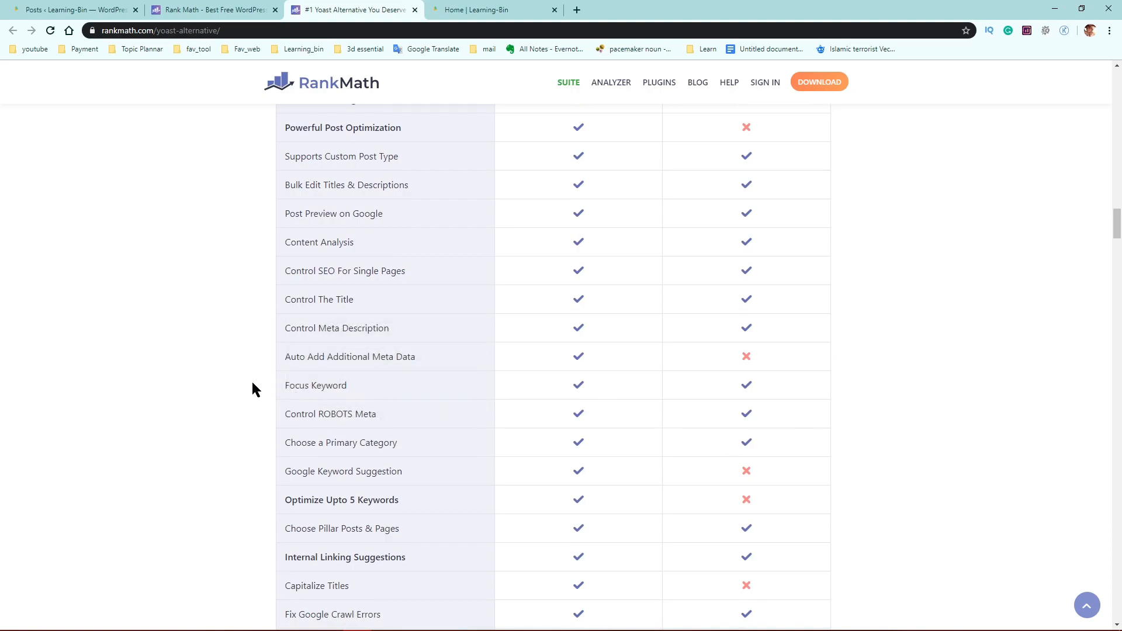
Go back to the comparison table's header and highlight the Rank Math column heading.
scroll(896, 261, up, 7)
scroll(897, 255, up, 5)
drag(481, 260, 787, 237)
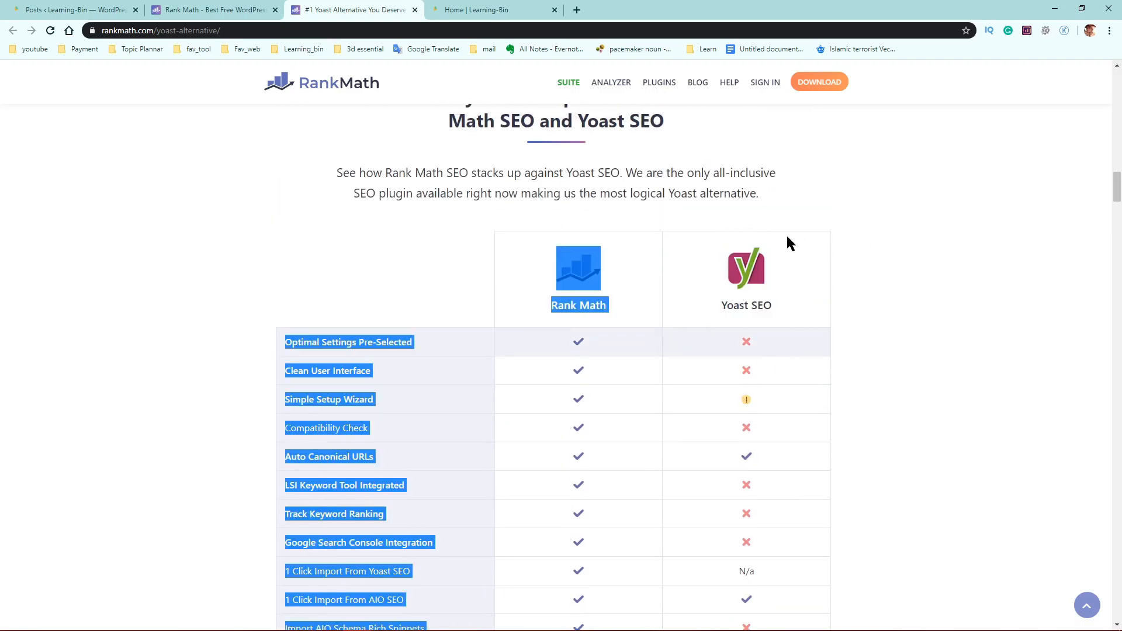
click(897, 288)
drag(432, 262, 514, 241)
click(904, 316)
Examine the remaining comparison rows covering redirections, 404 monitoring, rich snippets and social profile URLs.
scroll(949, 380, down, 9)
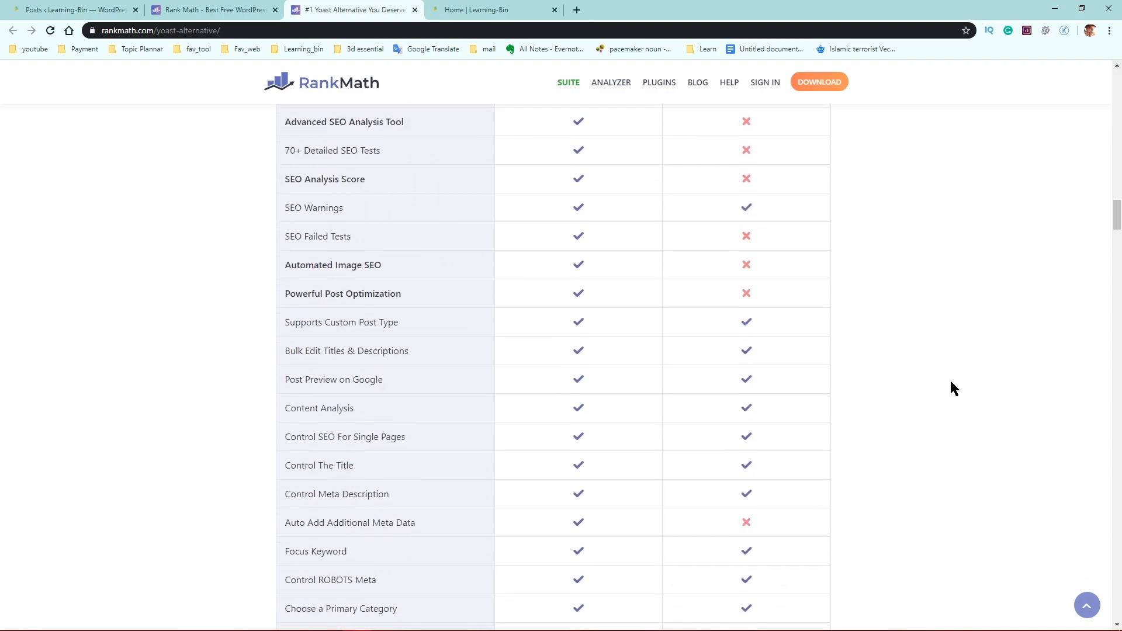
scroll(950, 382, down, 4)
scroll(951, 382, down, 4)
scroll(966, 397, down, 8)
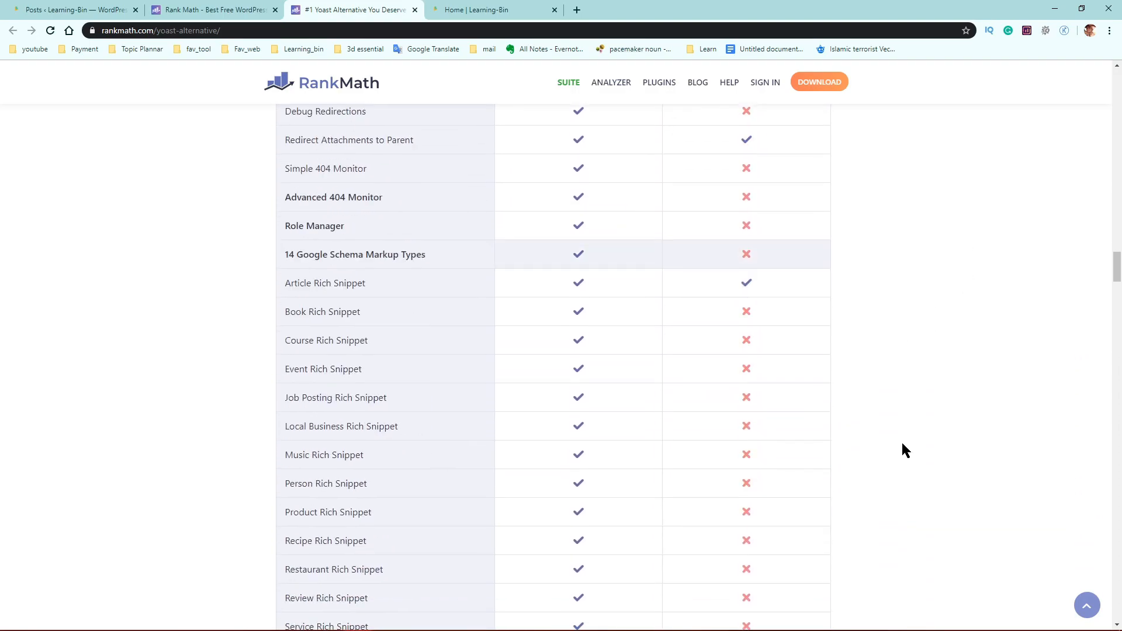
scroll(880, 443, down, 2)
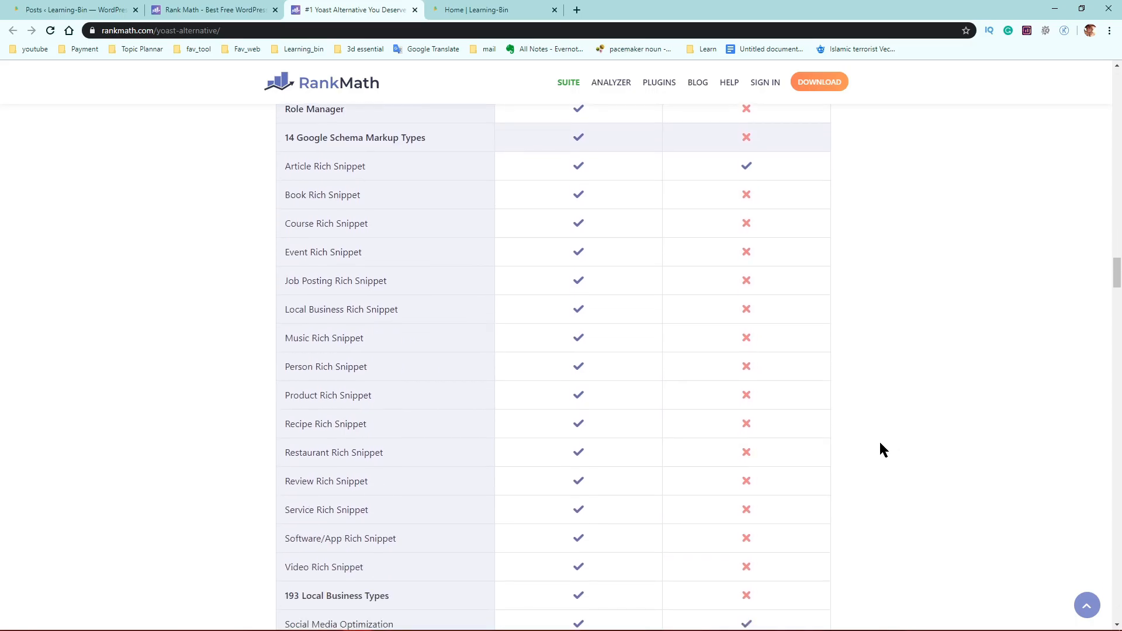
scroll(880, 444, down, 4)
scroll(880, 444, down, 8)
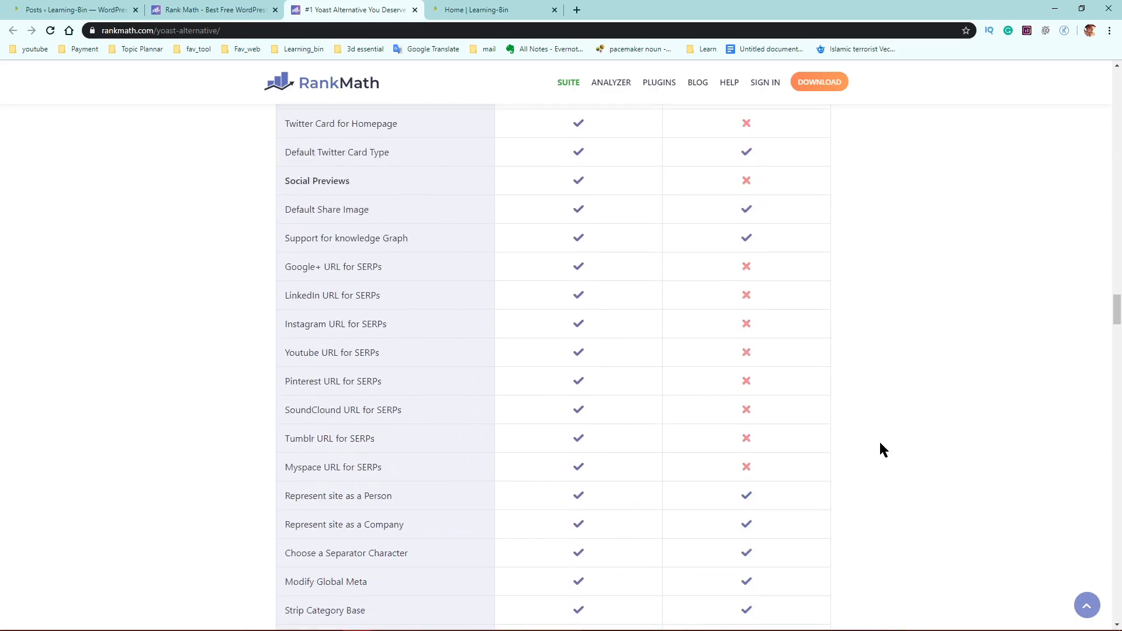
scroll(880, 444, up, 14)
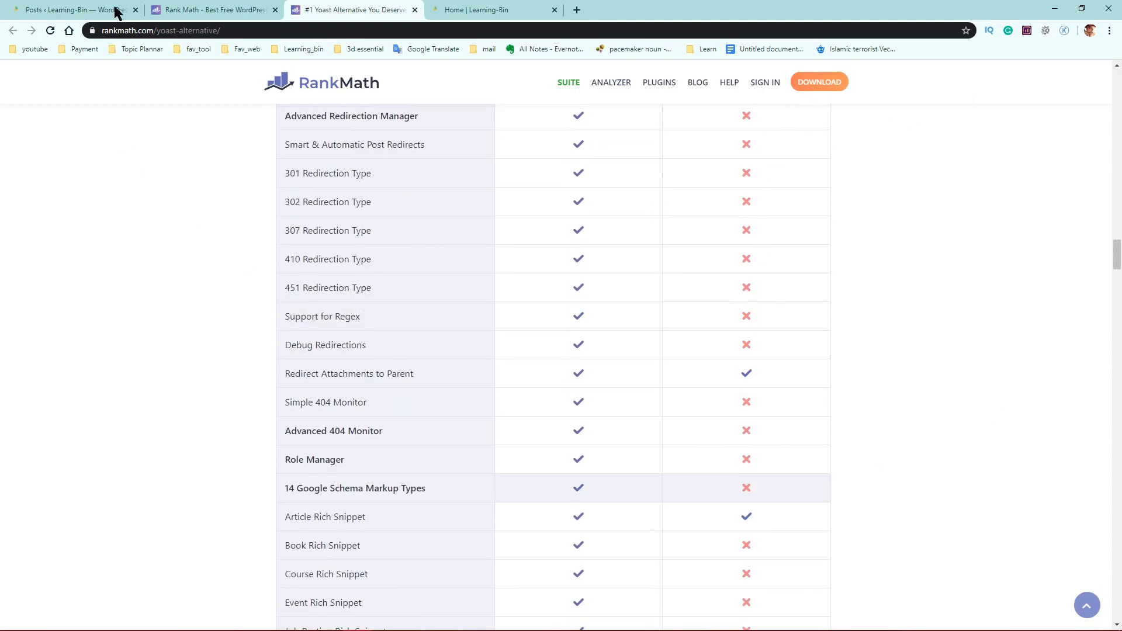
Switch to the Learning-Bin WordPress dashboard and open the page for adding new plugins.
click(87, 10)
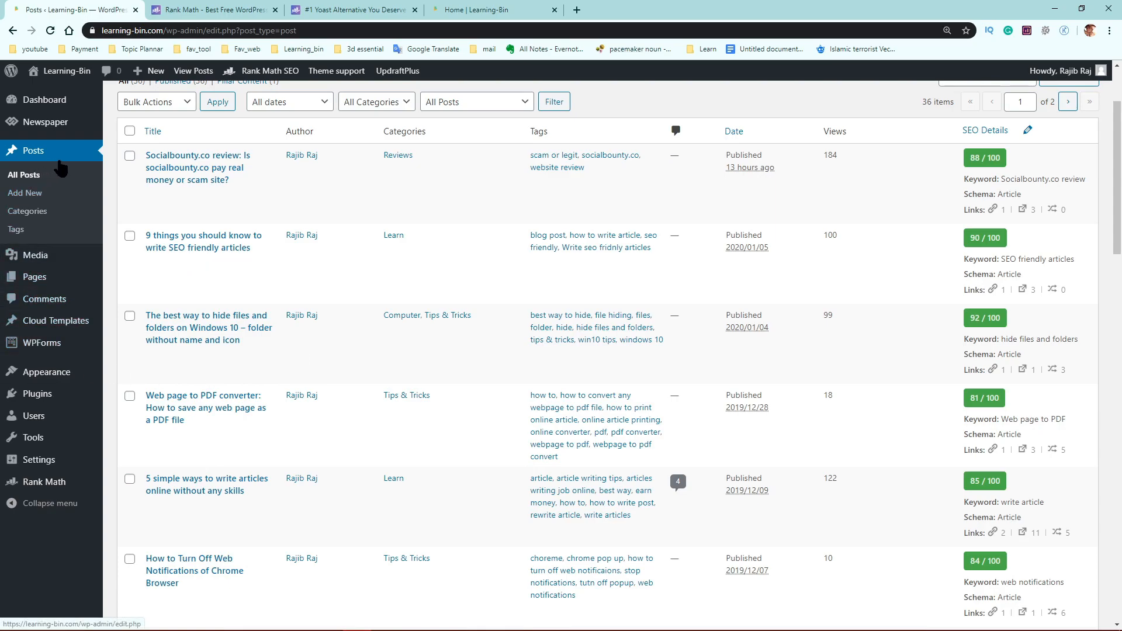
mouse_move(48, 400)
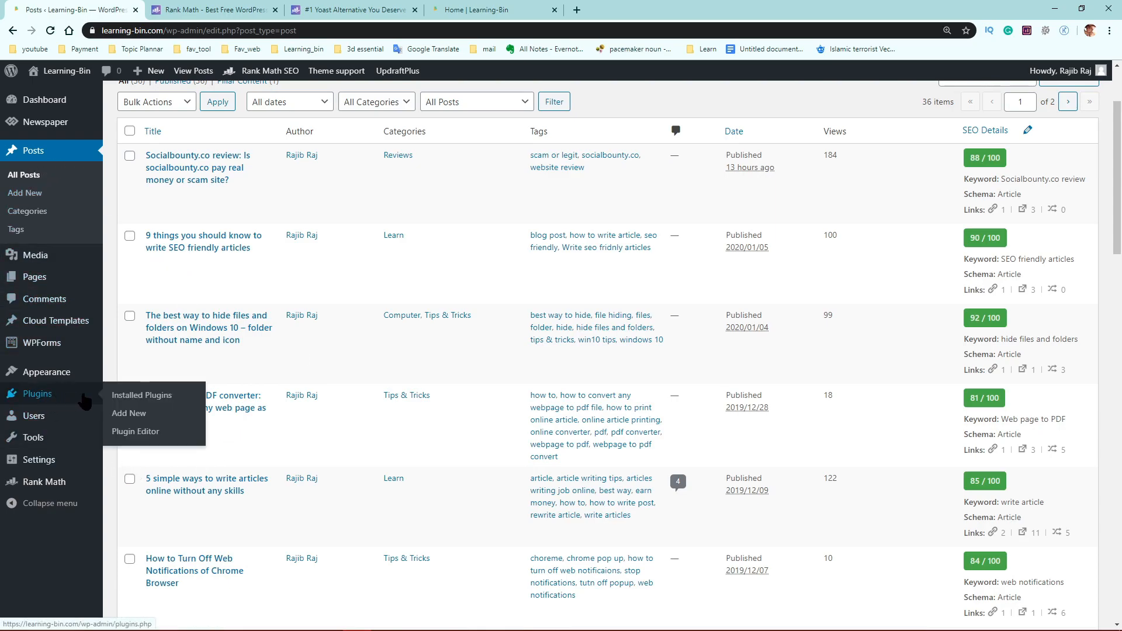
click(140, 414)
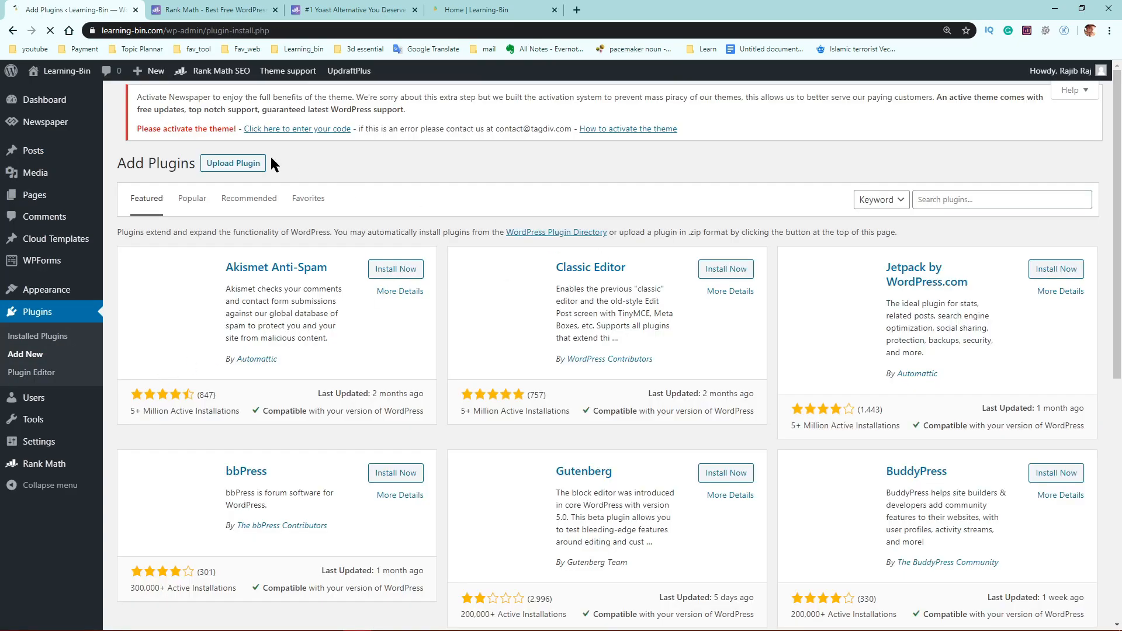
Search the plugin directory for "rankmath" and briefly open the details of the WordPress SEO Plugin – Rank Math.
click(993, 201)
scroll(993, 200, down, 1)
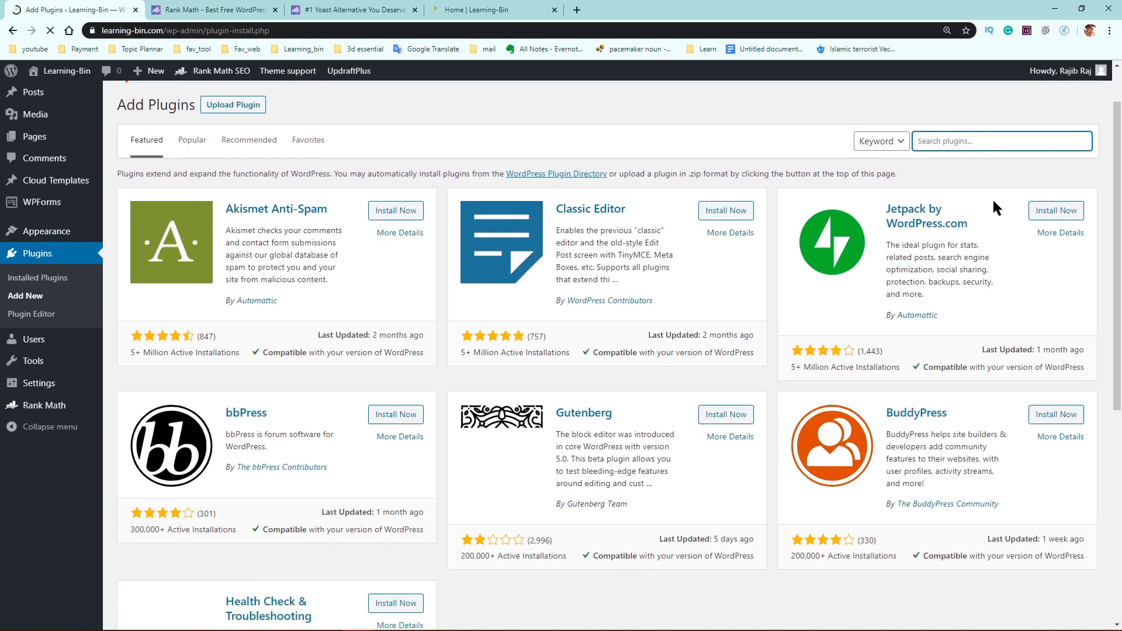
text(rankmath)
key(Return)
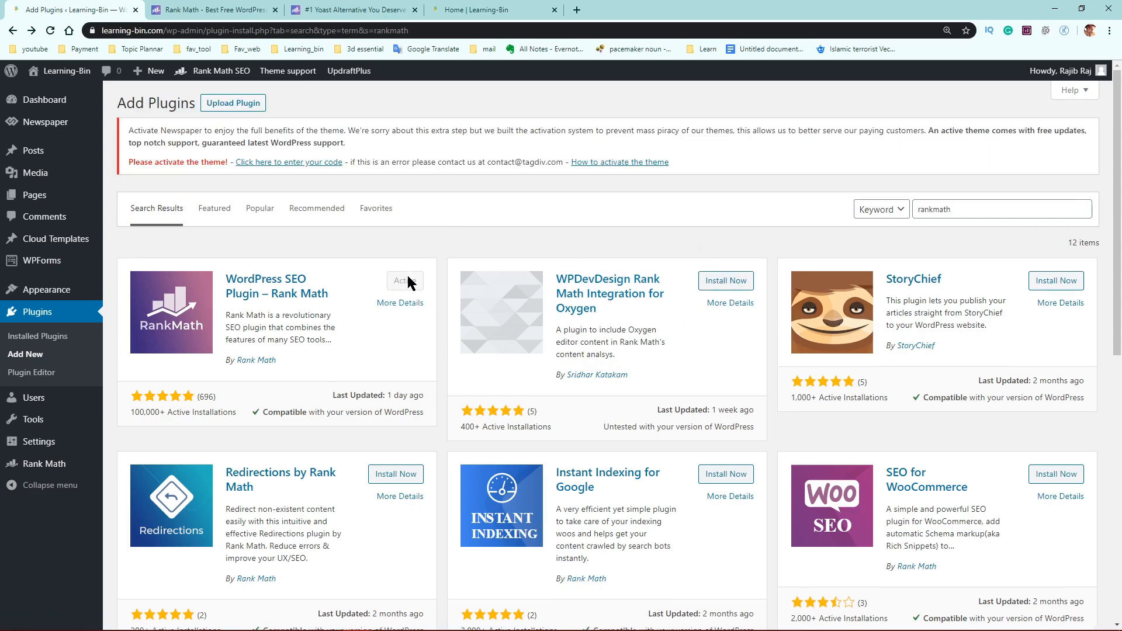
click(259, 299)
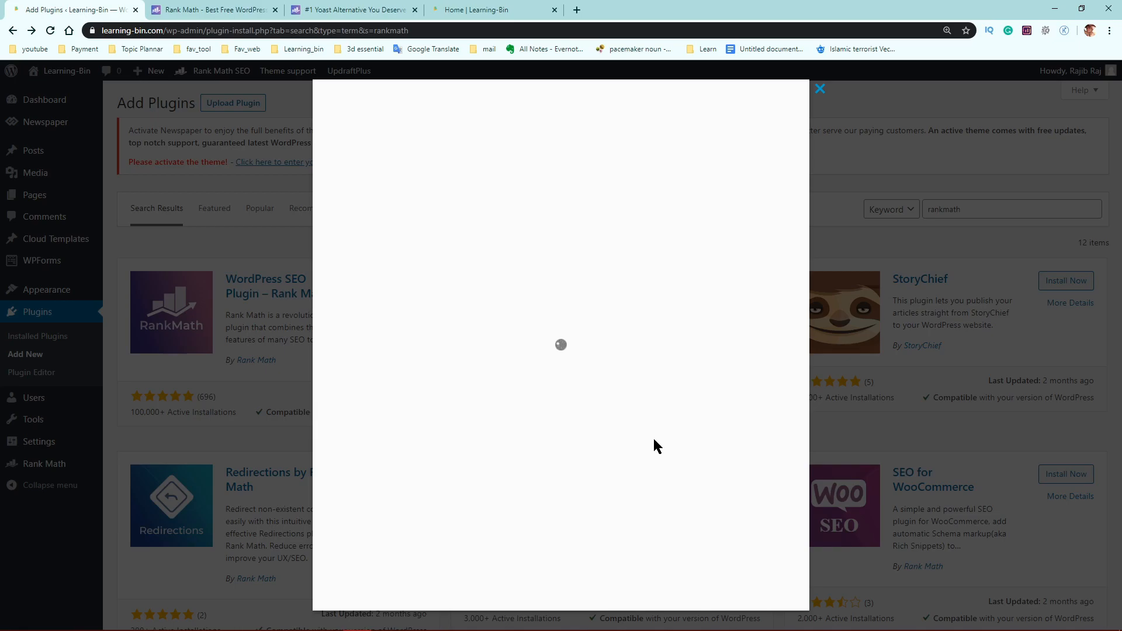
click(819, 88)
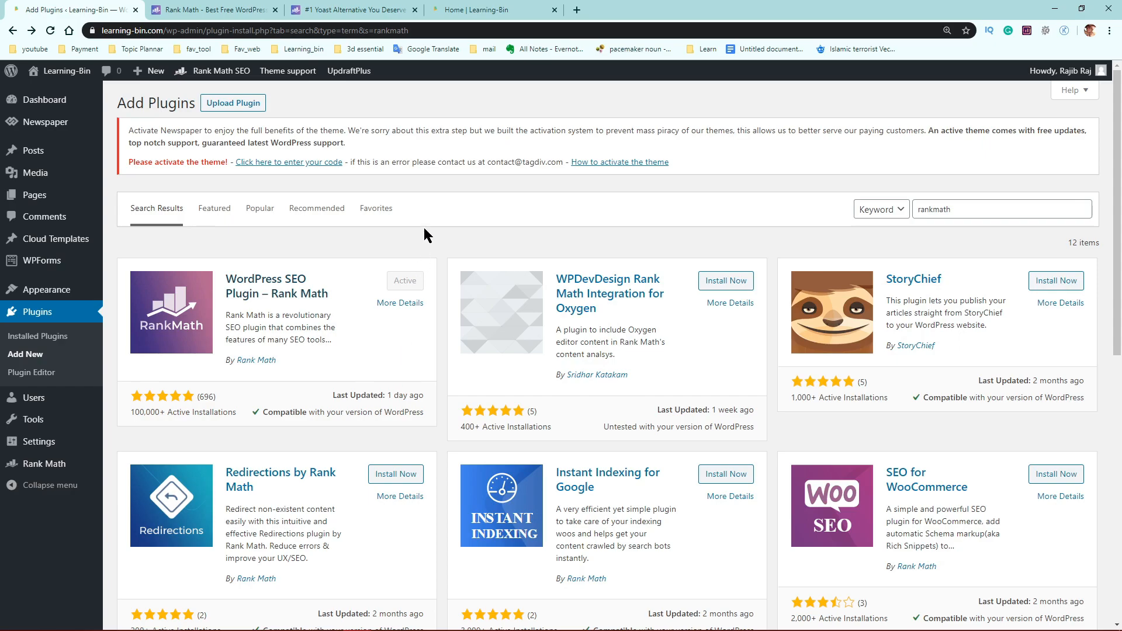
Open the Socialbounty.co review article from the Learning-Bin home page.
click(494, 11)
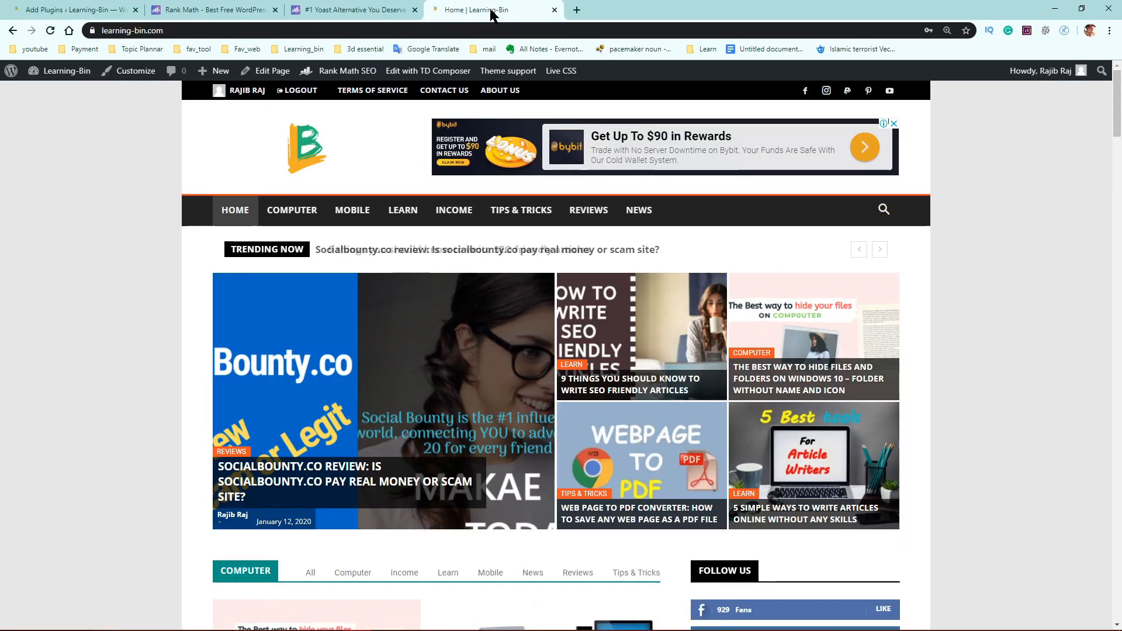
scroll(360, 472, down, 5)
scroll(360, 472, up, 4)
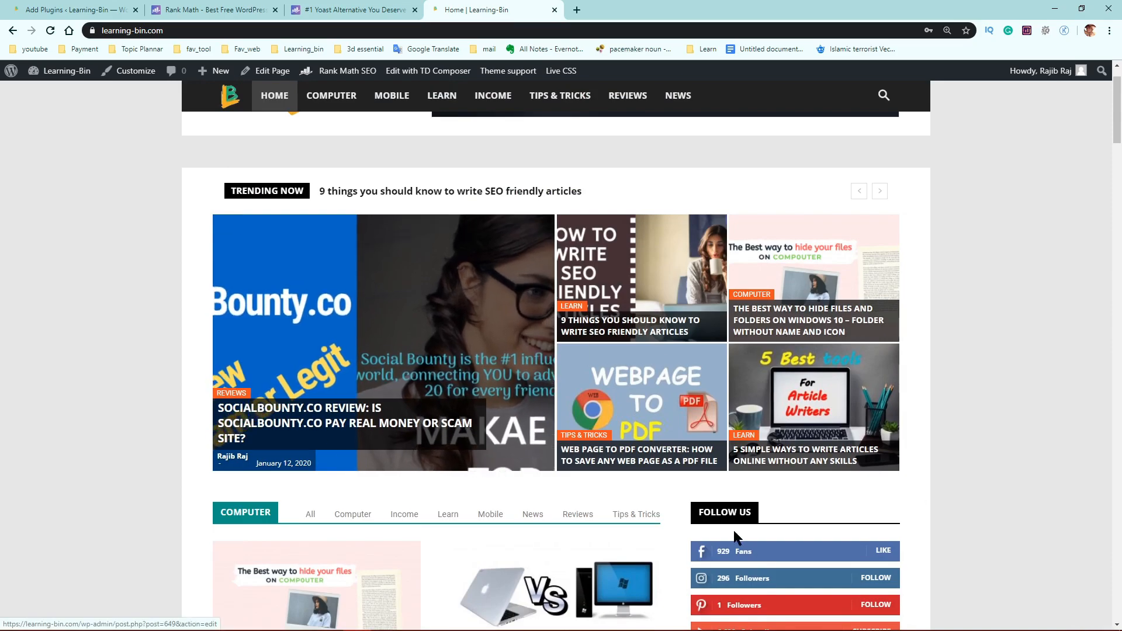
click(292, 427)
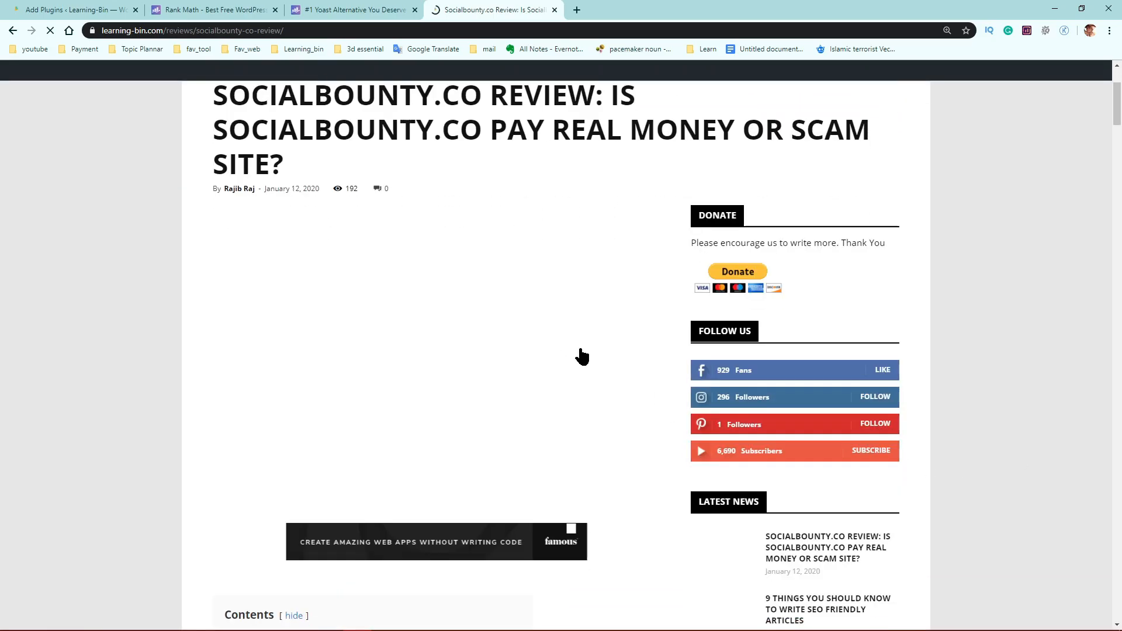
scroll(593, 442, down, 3)
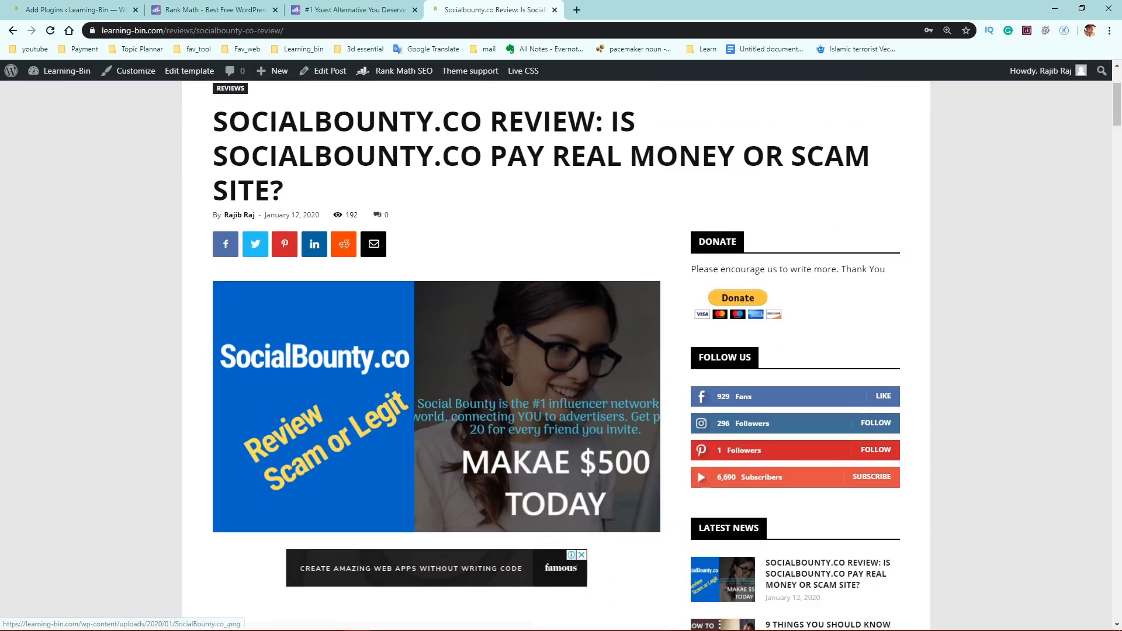
Skim the published Socialbounty.co review article down to its contents list and open the post for editing.
scroll(571, 236, up, 3)
scroll(571, 245, down, 5)
scroll(567, 300, up, 5)
scroll(567, 297, down, 4)
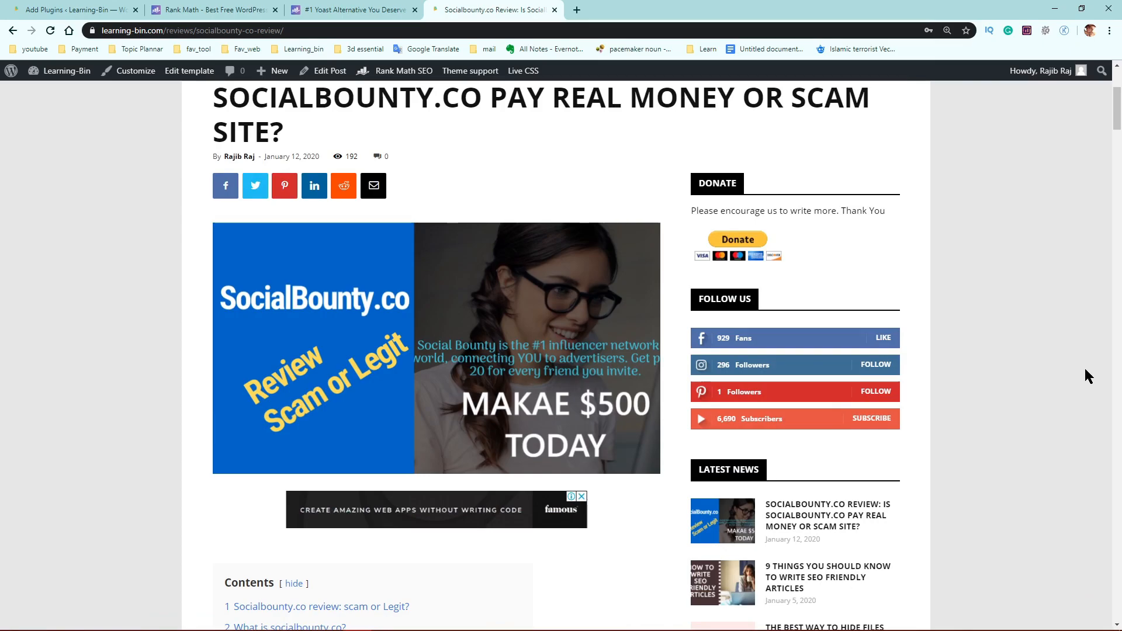
scroll(1084, 370, down, 9)
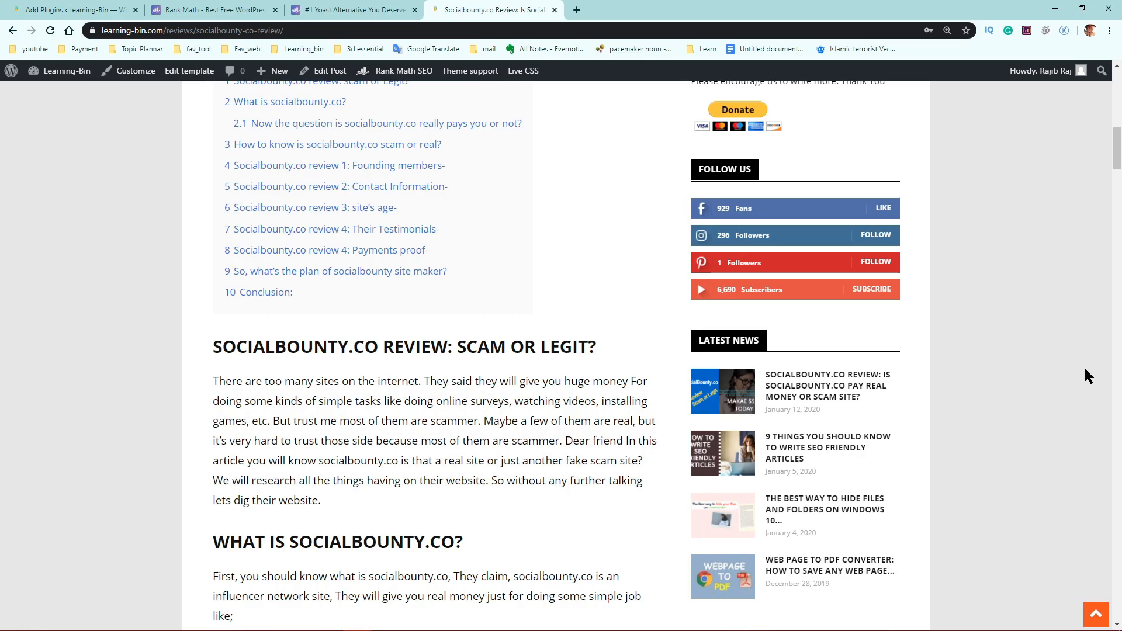
scroll(1081, 374, up, 3)
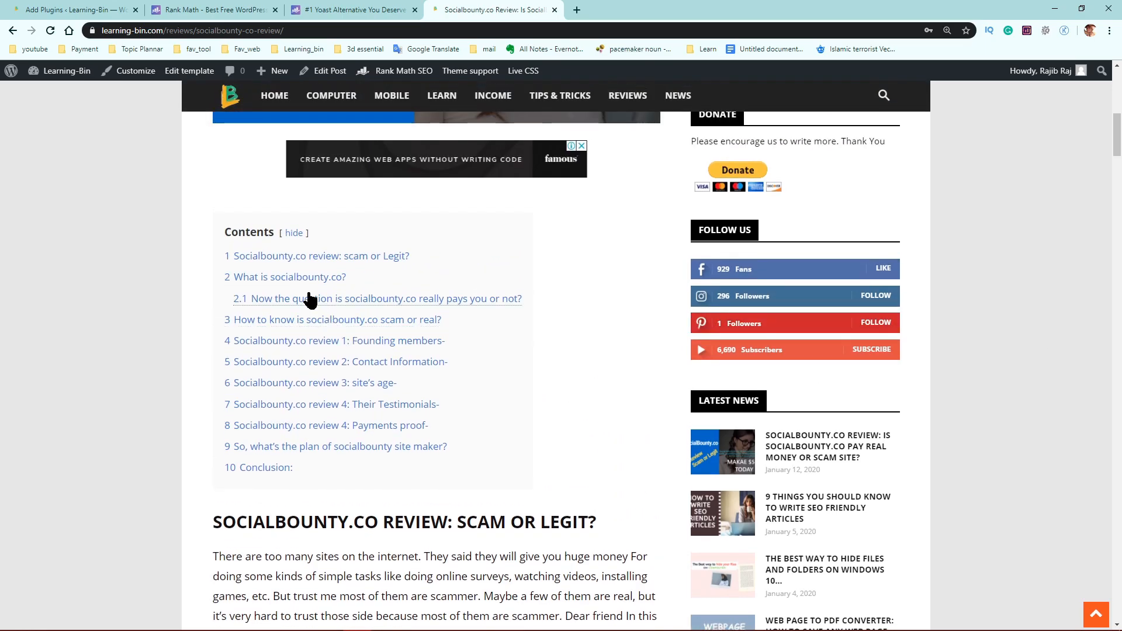
click(317, 78)
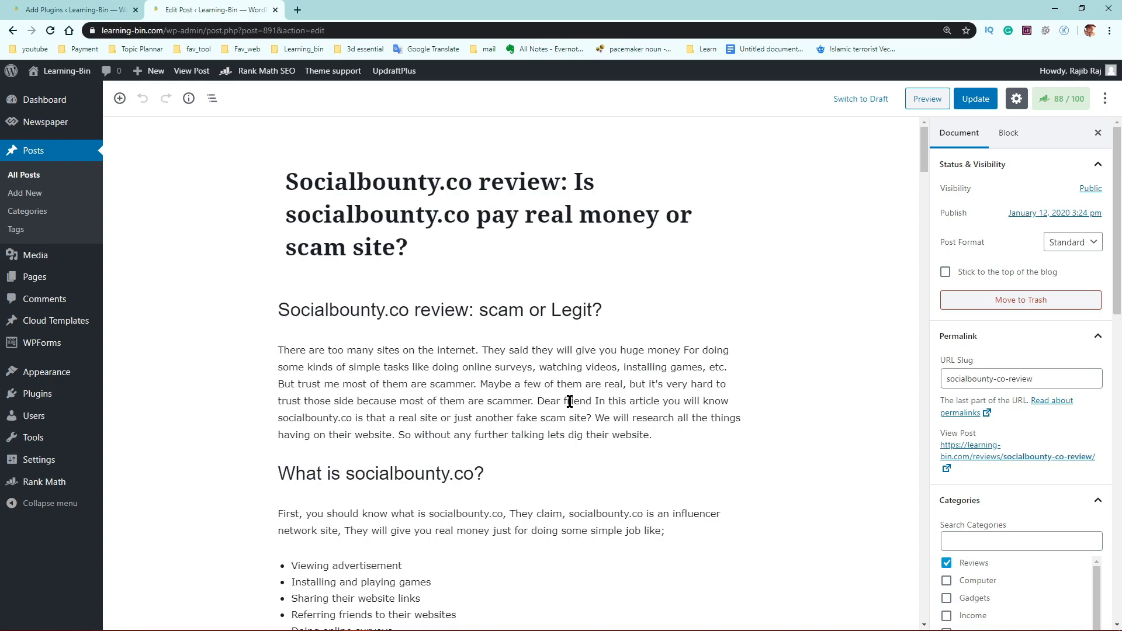
Examine the post's headings and paragraphs in the editor, selecting the paragraph above the video and the heading asking whether socialbounty.co really pays.
scroll(570, 402, down, 9)
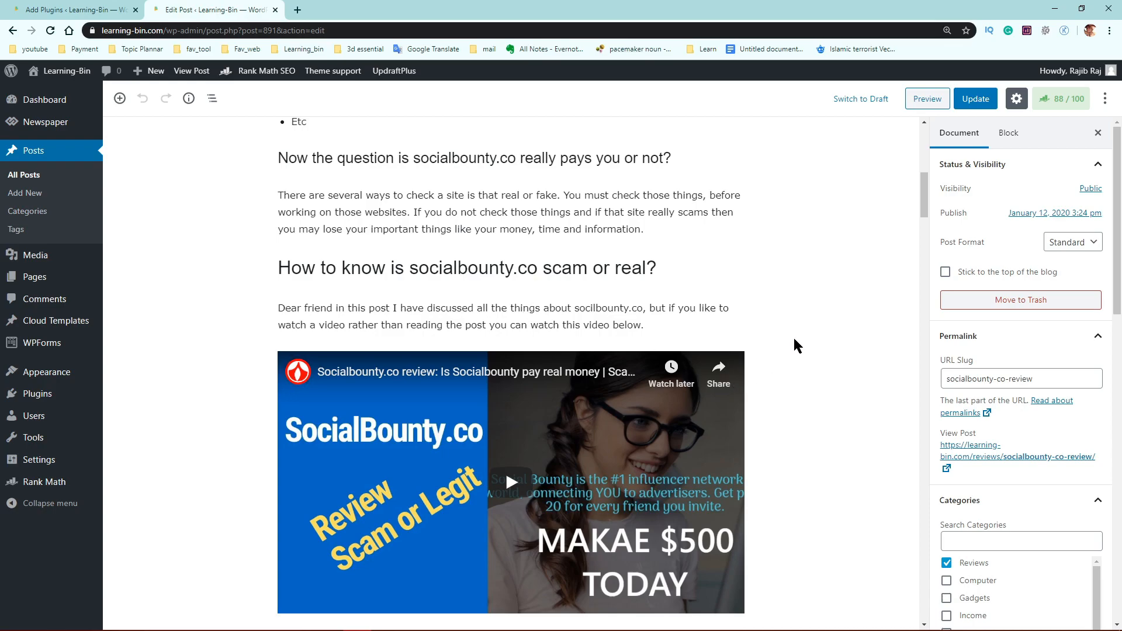
scroll(794, 339, down, 3)
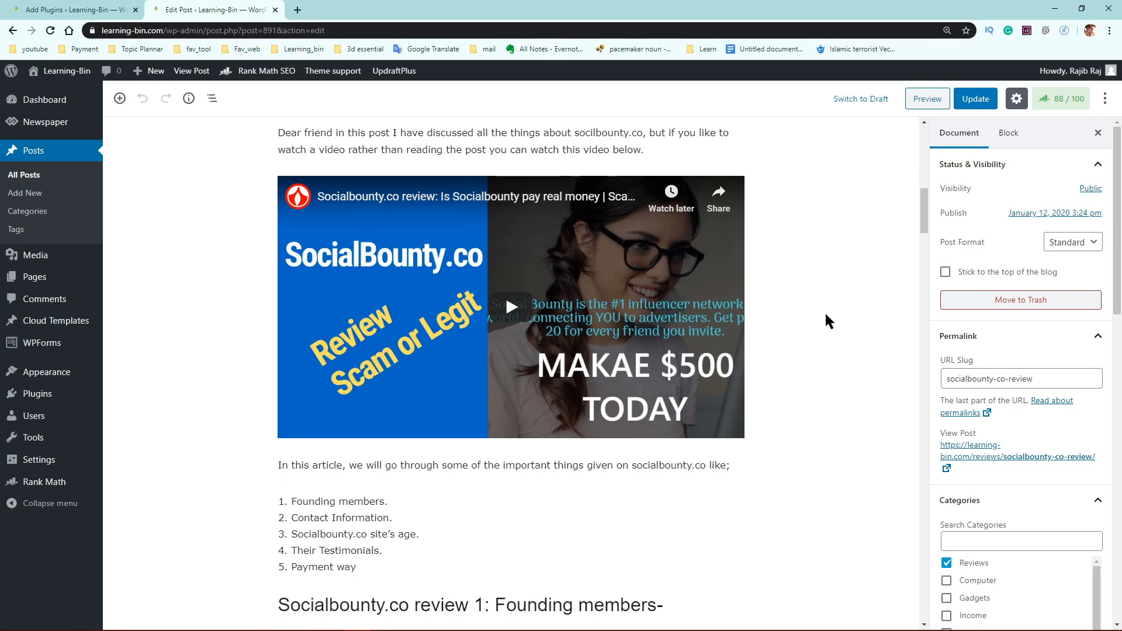
scroll(387, 204, up, 3)
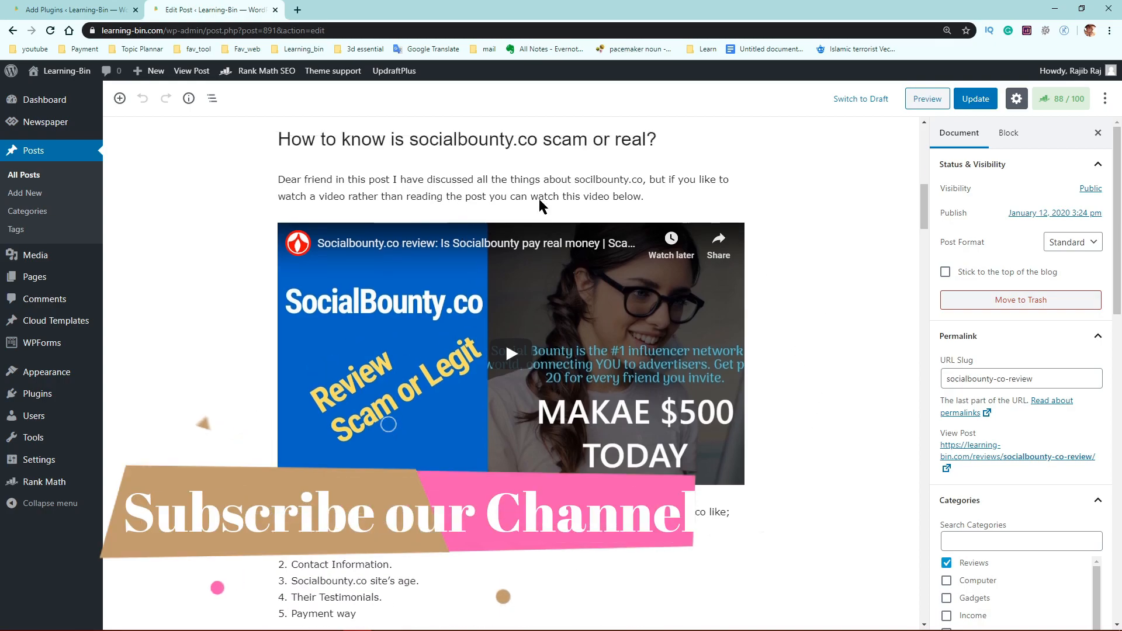
click(494, 318)
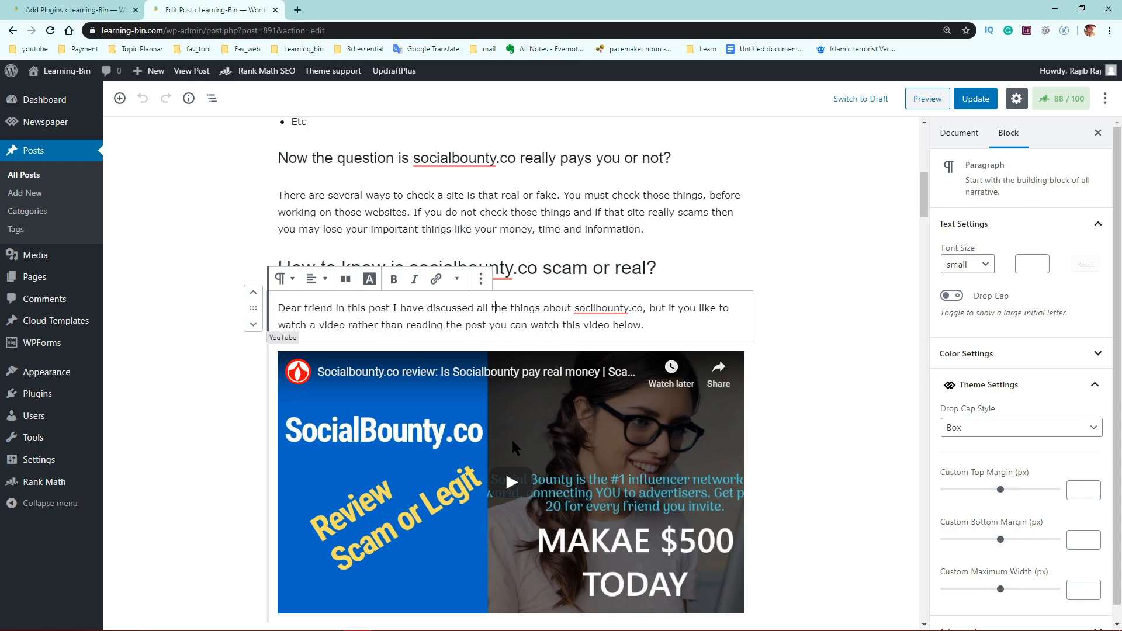
click(353, 157)
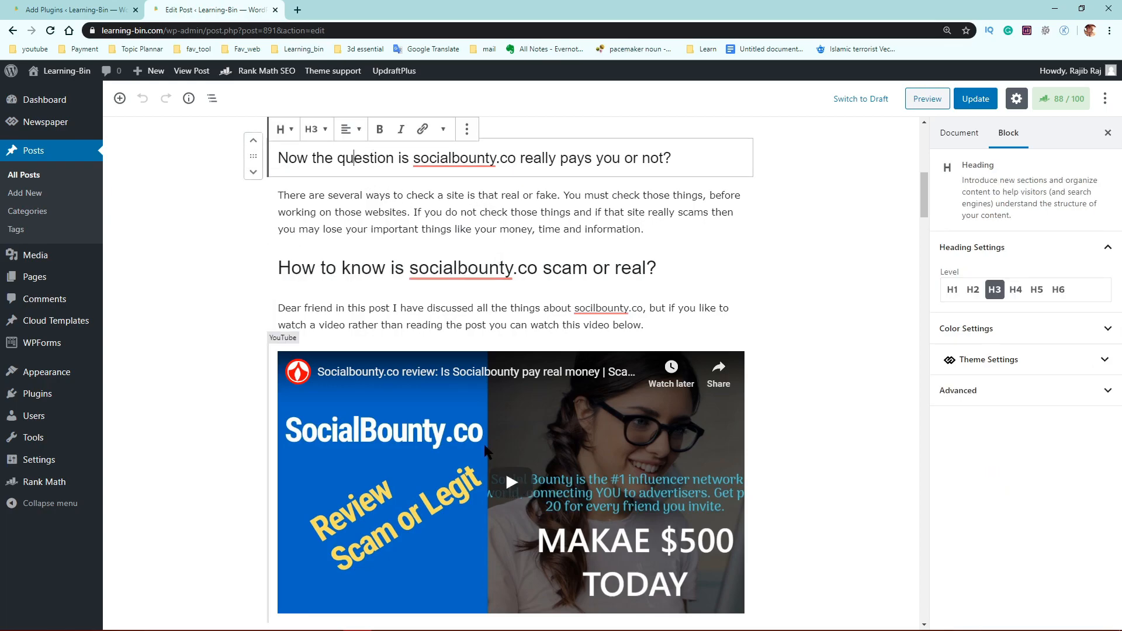
scroll(489, 454, down, 3)
scroll(562, 361, up, 3)
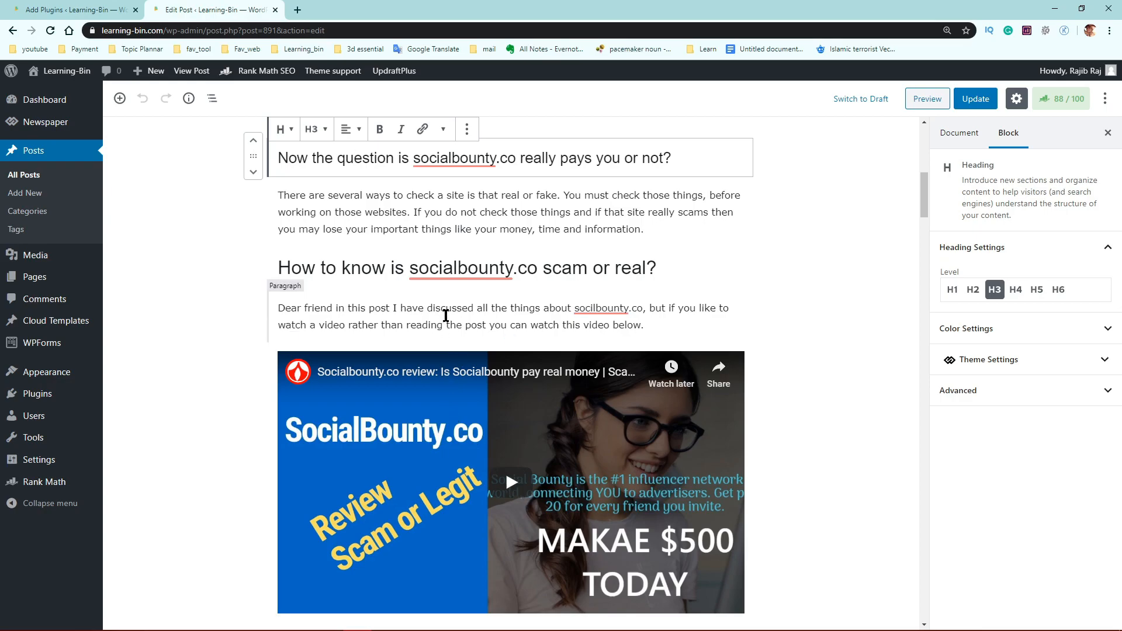
Select the embedded YouTube video block in the post, play the video briefly and pause it.
scroll(508, 490, down, 2)
click(511, 365)
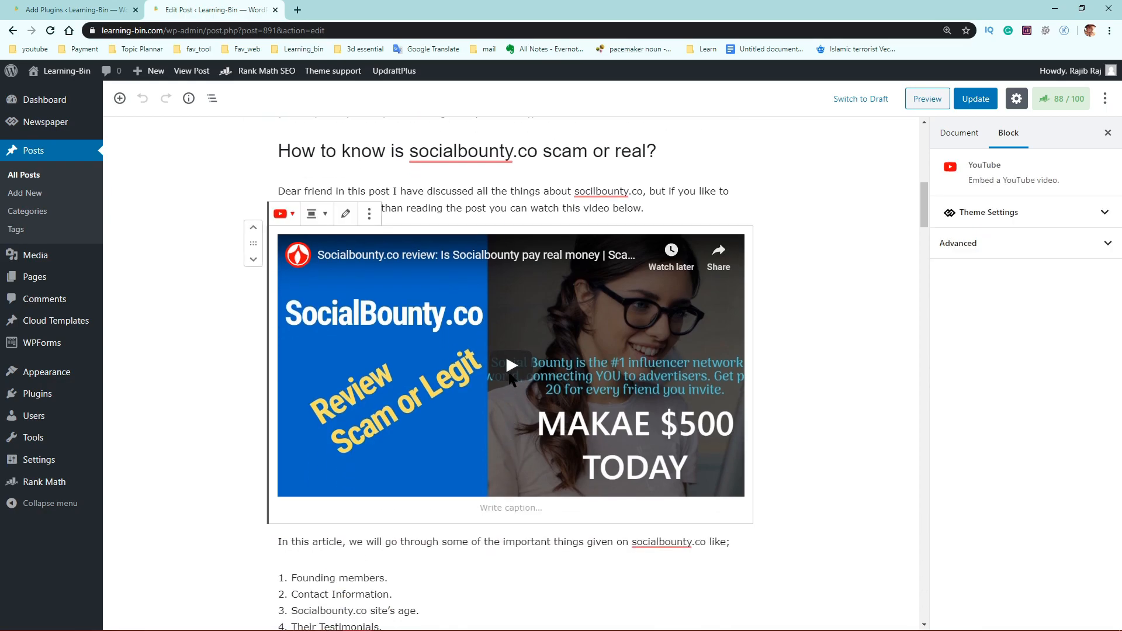
click(511, 365)
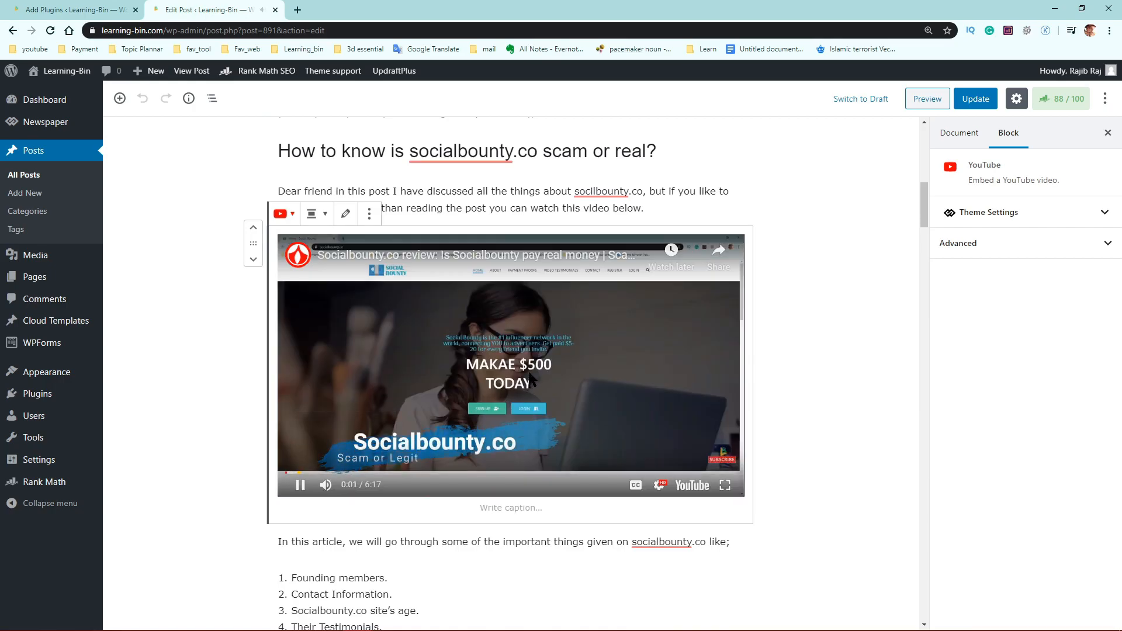
click(300, 486)
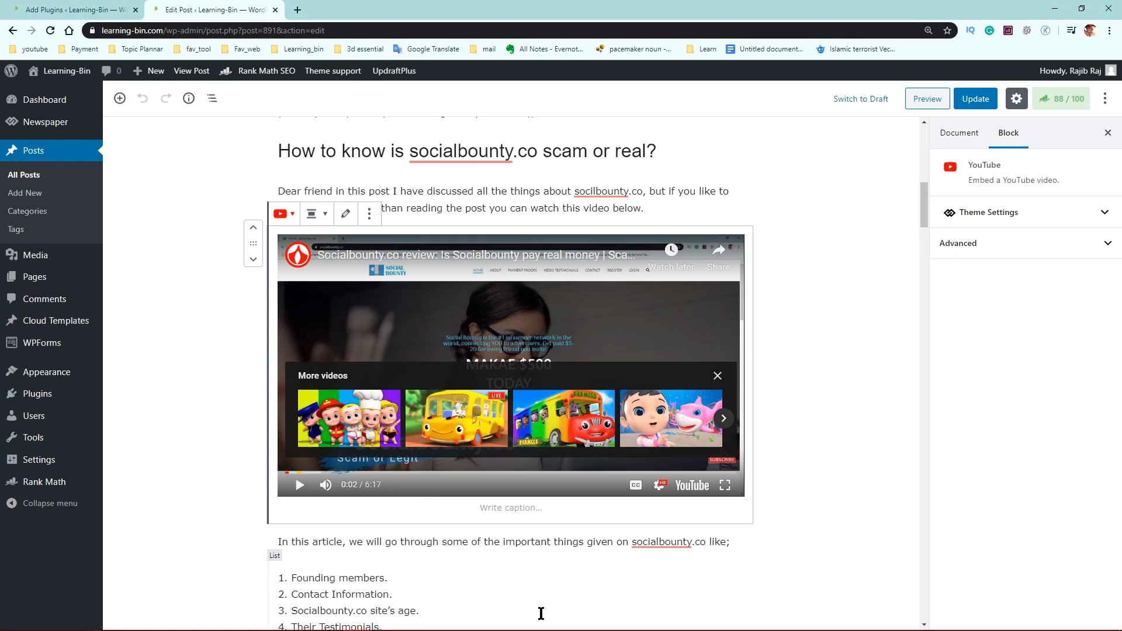
click(833, 338)
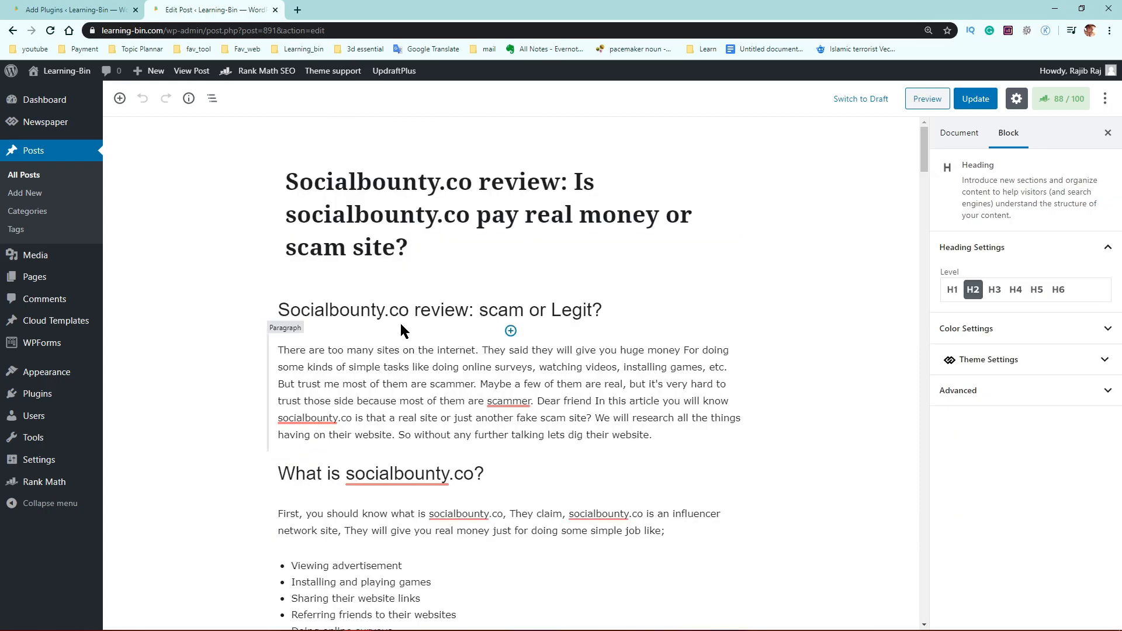
Copy "Socialbounty.co review" from the post's first heading, switch to Microsoft Edge and search the web for it.
drag(343, 310, 435, 310)
right_click(439, 307)
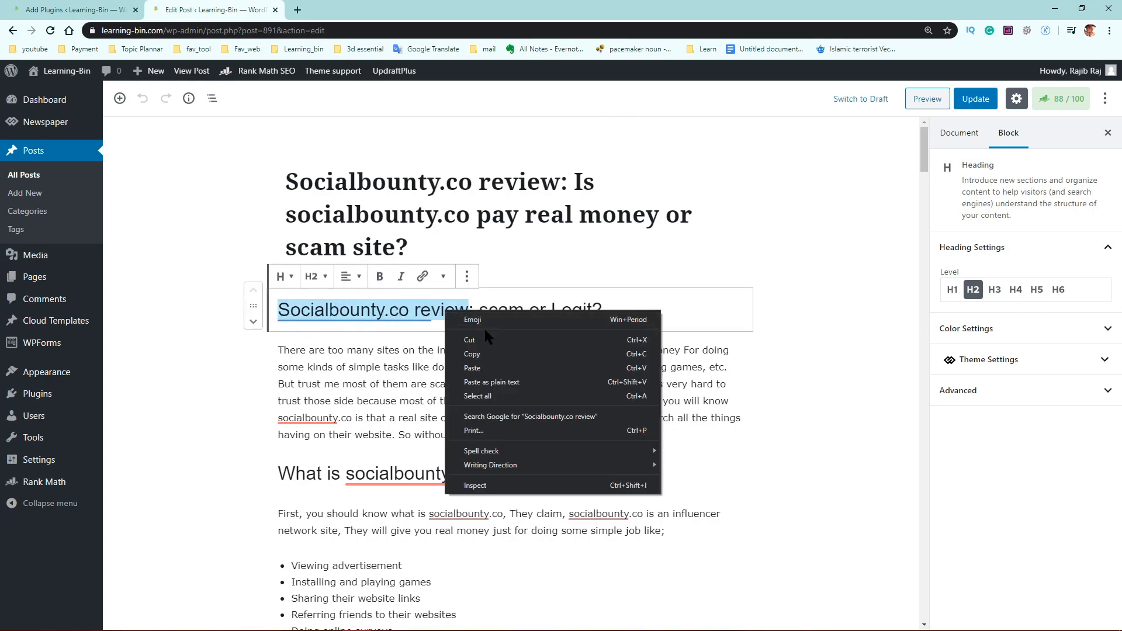
click(489, 346)
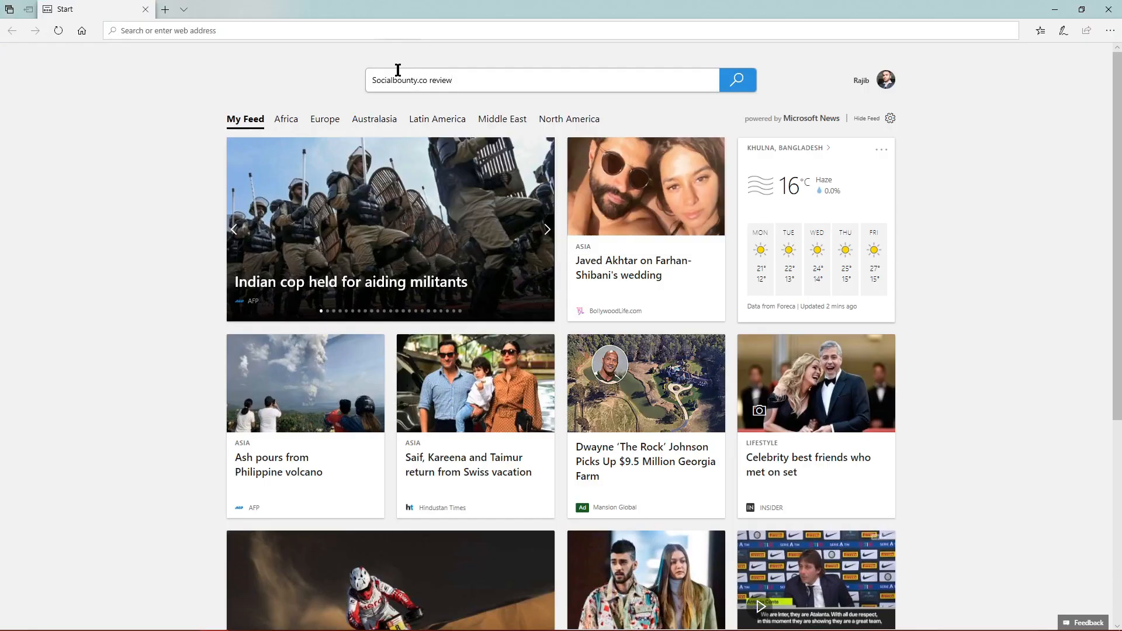
key(Return)
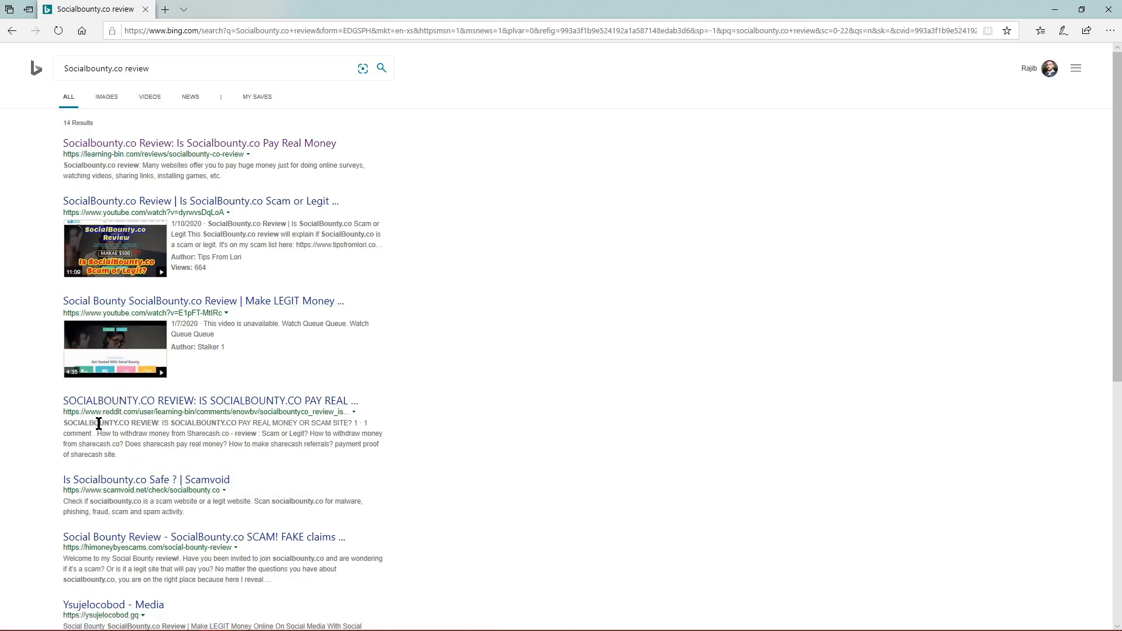
Open the Reddit search result in a new tab and follow it to the Learning-Bin review article.
scroll(81, 247, down, 3)
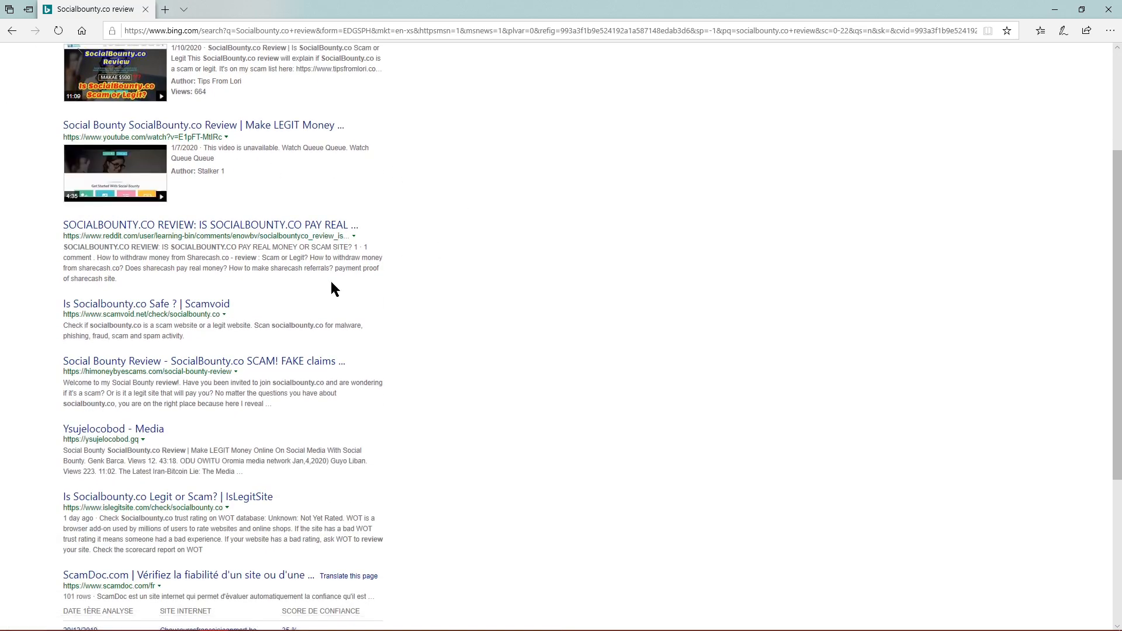
right_click(106, 228)
click(134, 235)
scroll(110, 325, up, 2)
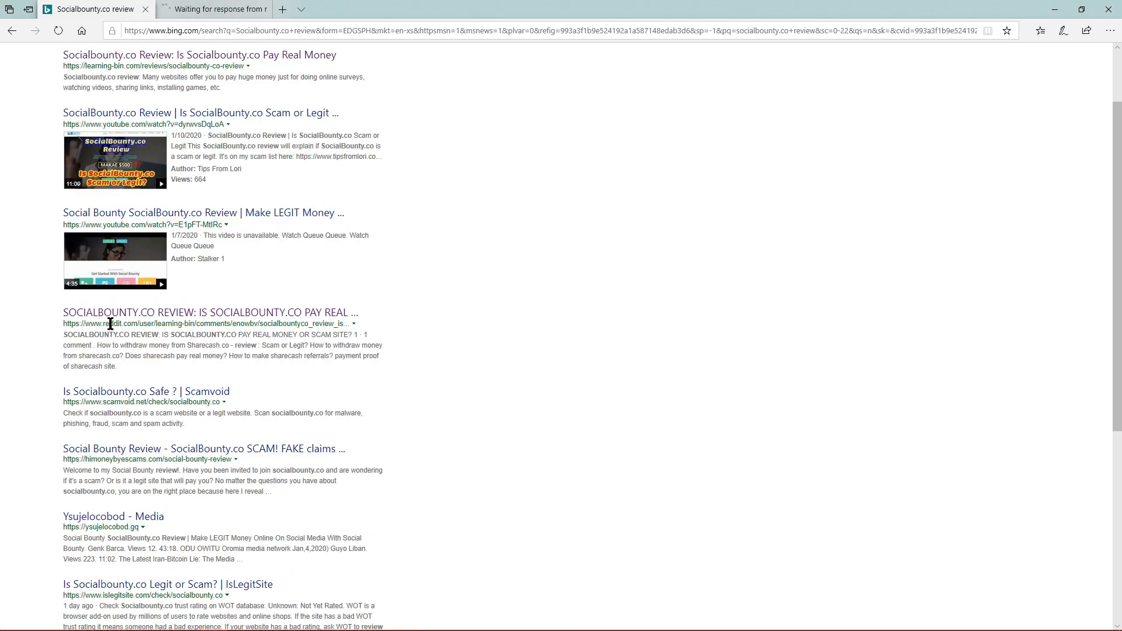
click(201, 10)
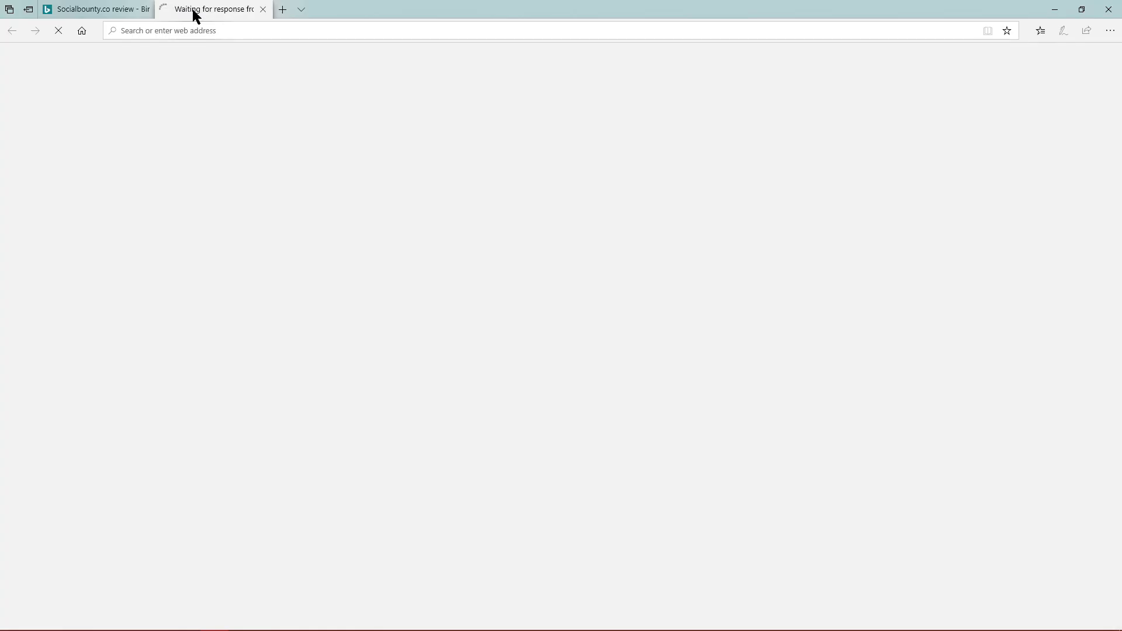
click(196, 167)
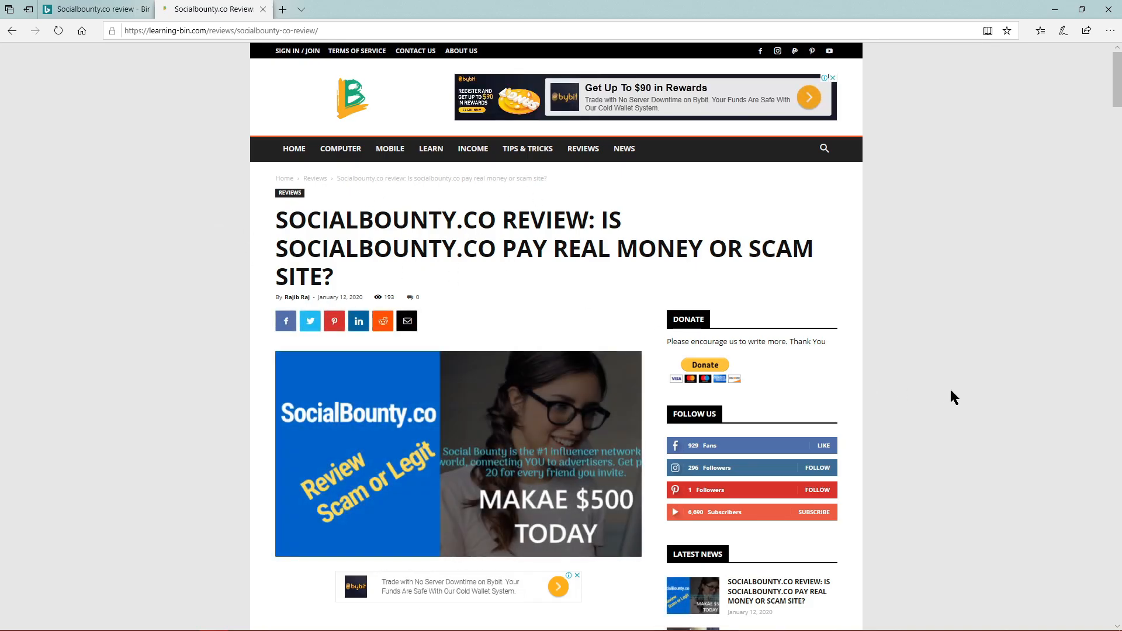
Examine the live article's embedded video and Founding Members section, and return to the post editor in Chrome.
click(1113, 12)
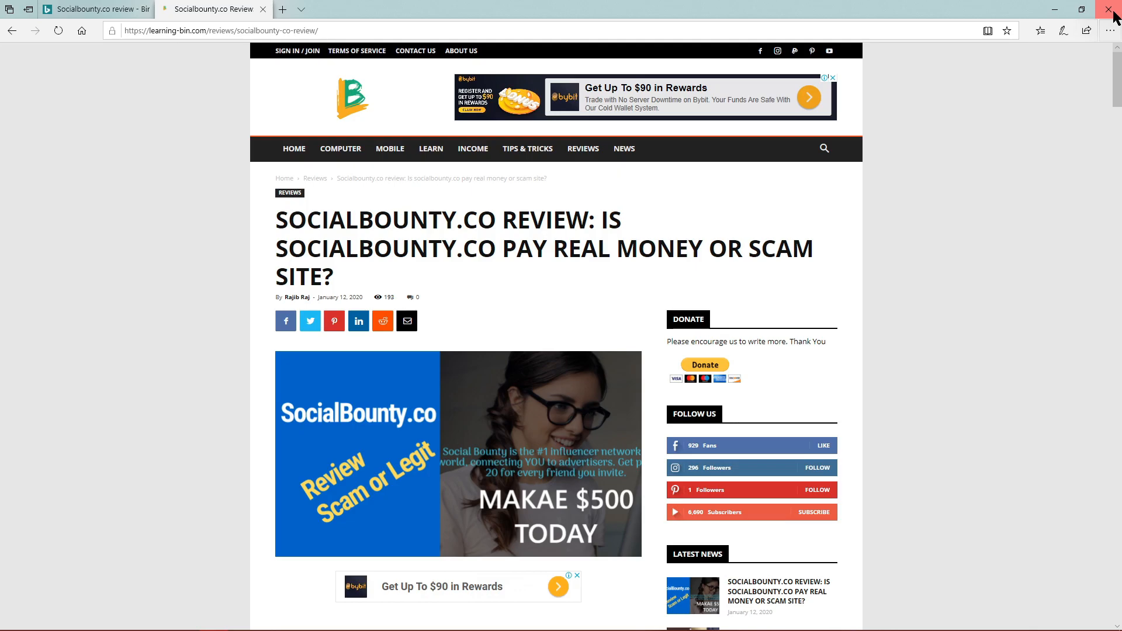
scroll(476, 459, down, 6)
scroll(573, 440, up, 5)
scroll(433, 421, down, 10)
scroll(512, 496, down, 8)
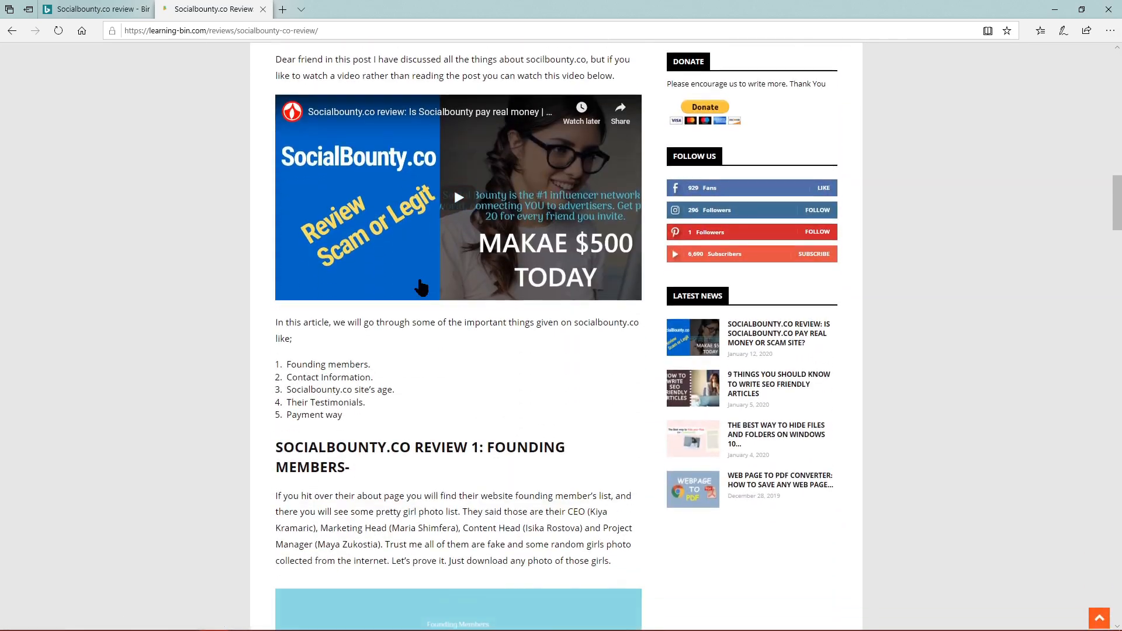
right_click(378, 108)
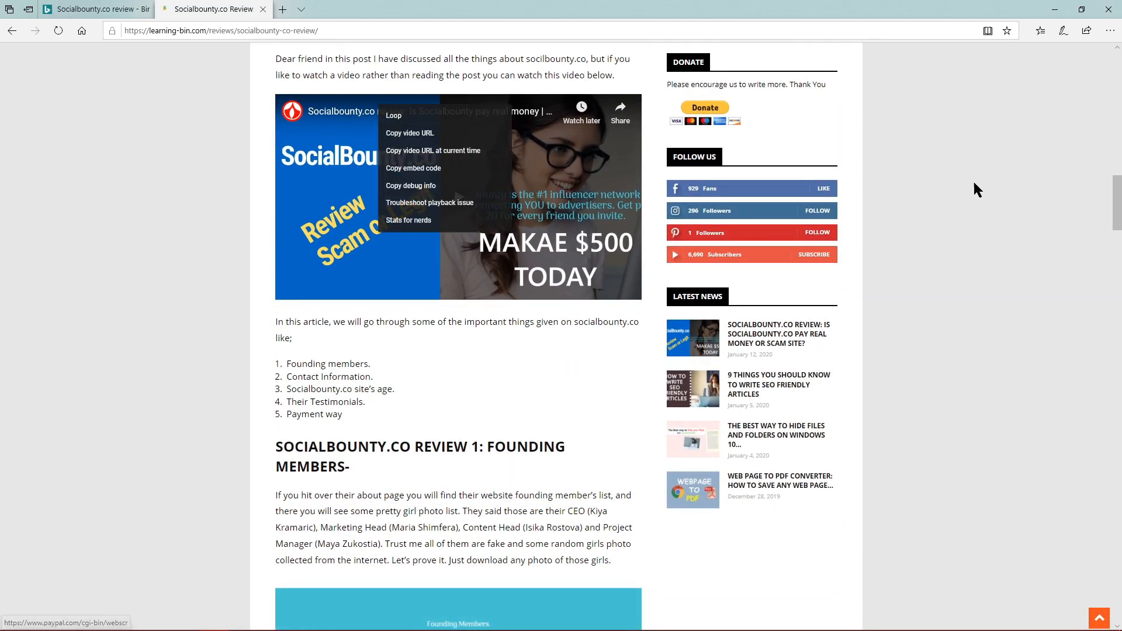
click(988, 191)
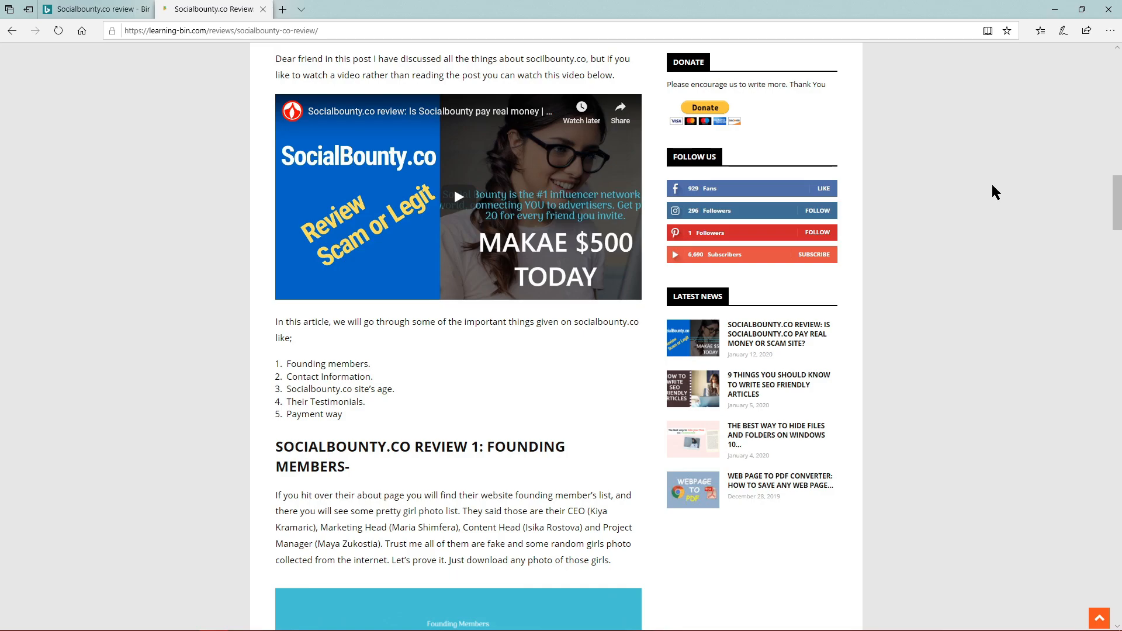
scroll(1014, 394, down, 6)
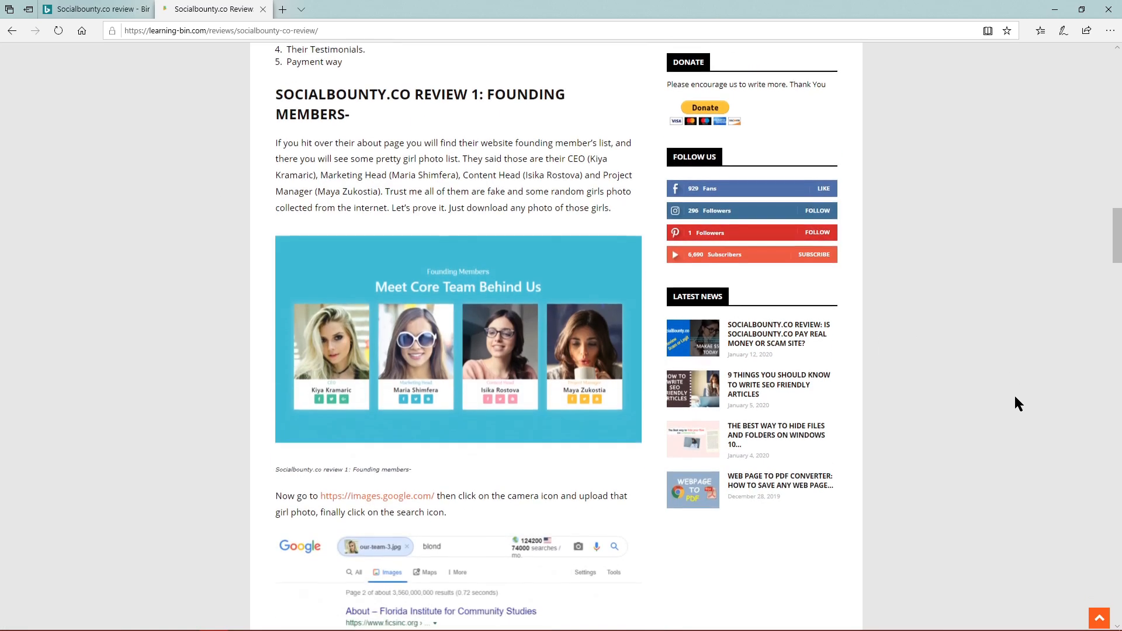
scroll(573, 381, up, 15)
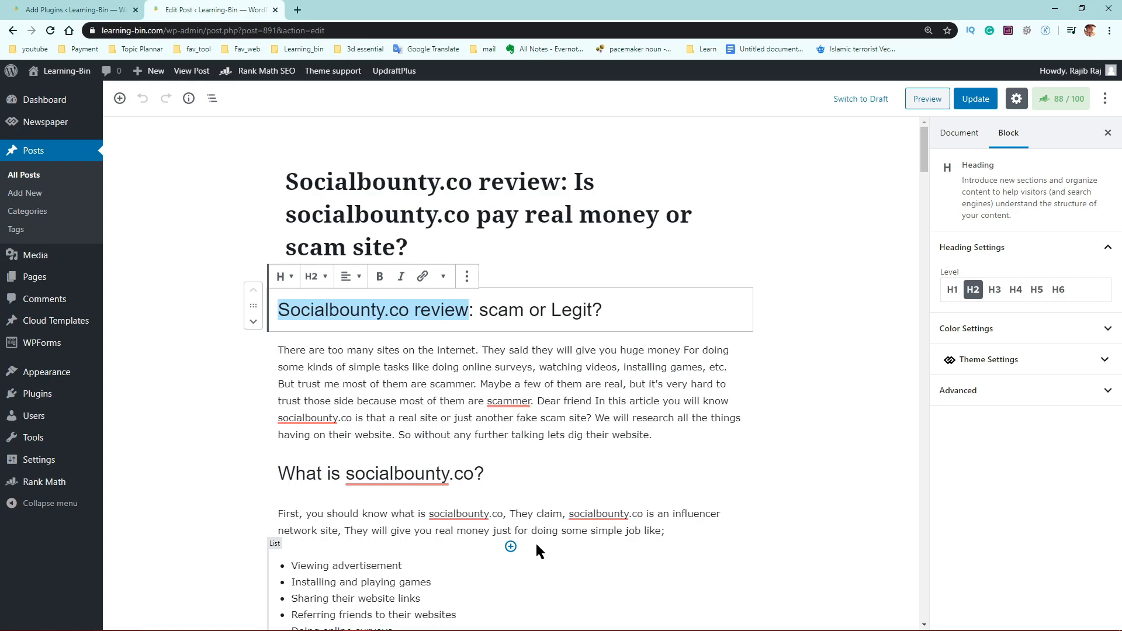
Look through the post's content down to the Conclusion and show the Rank Math SEO analysis for the post.
click(531, 400)
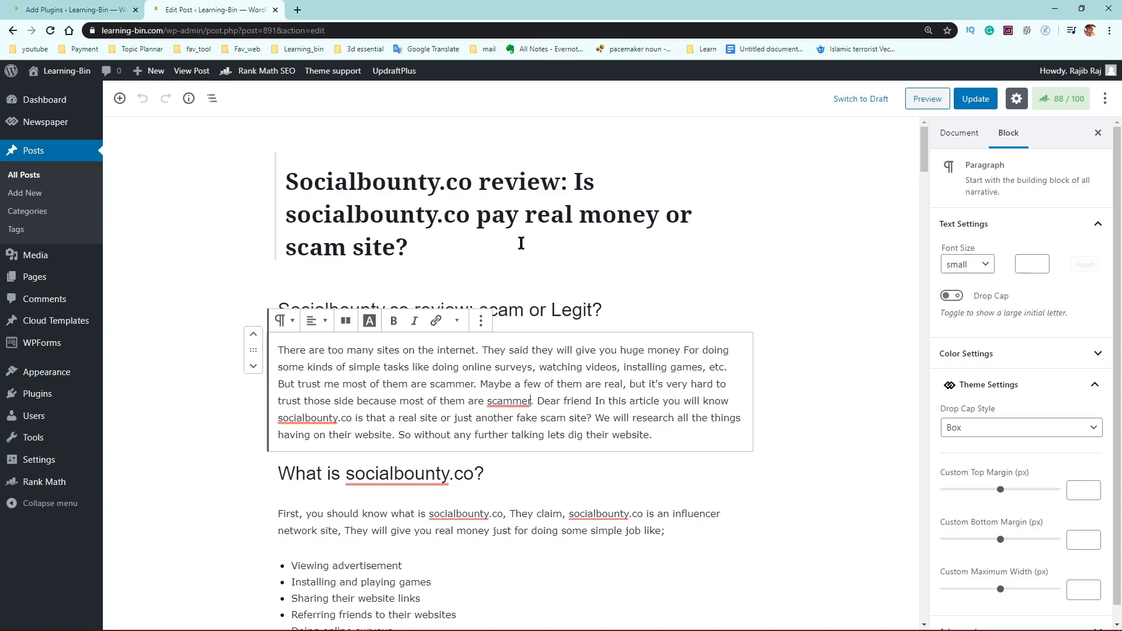
scroll(458, 263, down, 10)
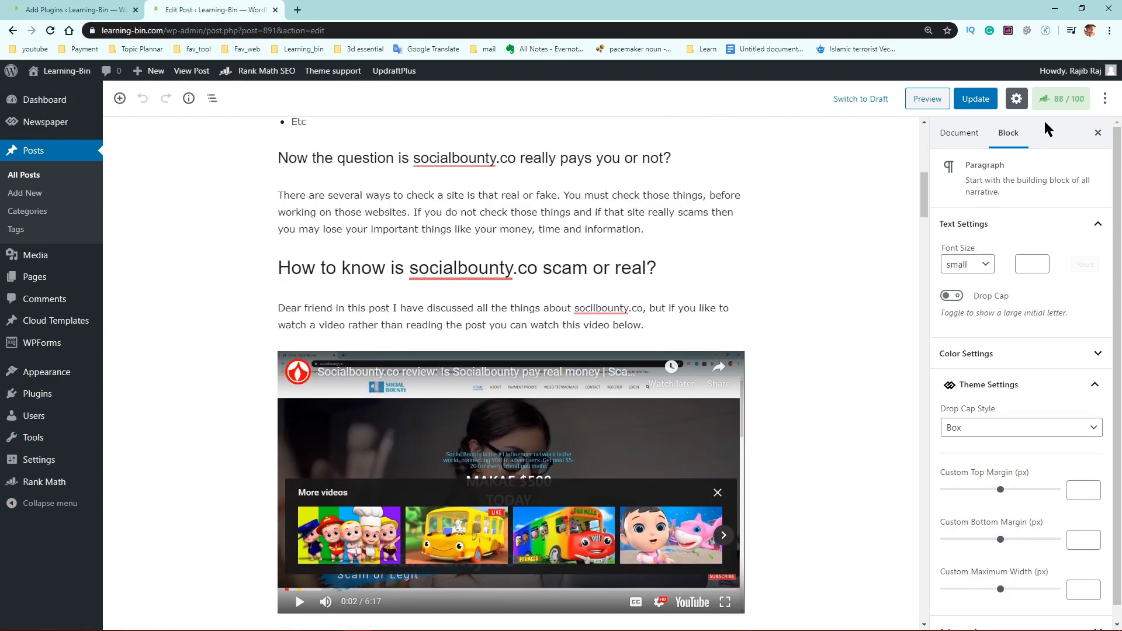
scroll(525, 196, down, 15)
scroll(391, 461, down, 20)
scroll(391, 464, down, 15)
scroll(252, 463, up, 2)
scroll(253, 462, up, 7)
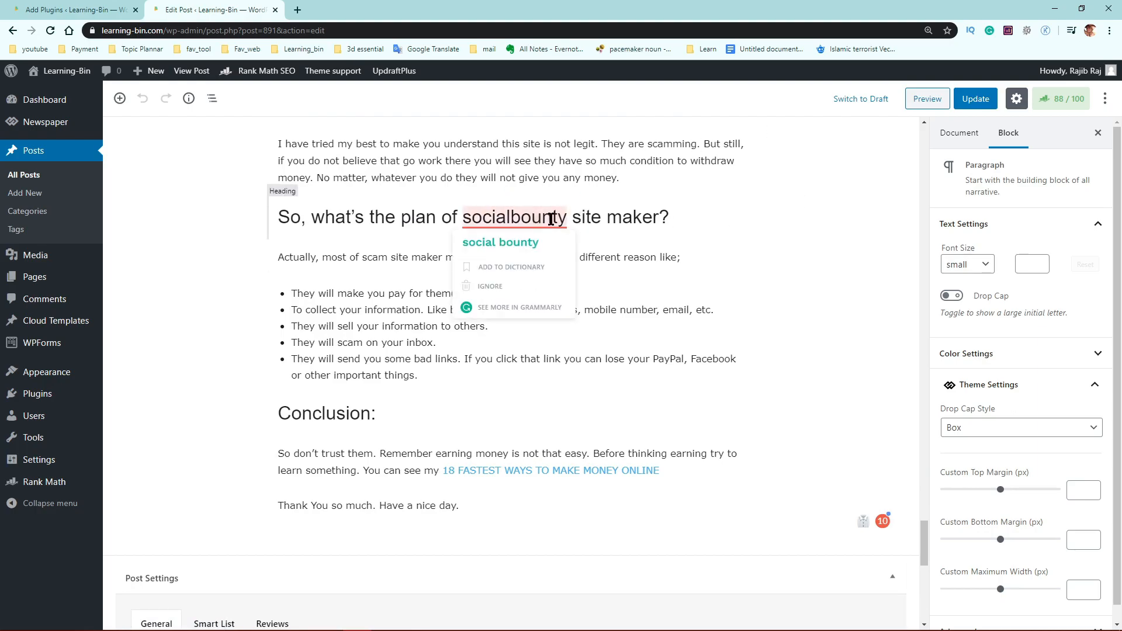
click(1061, 103)
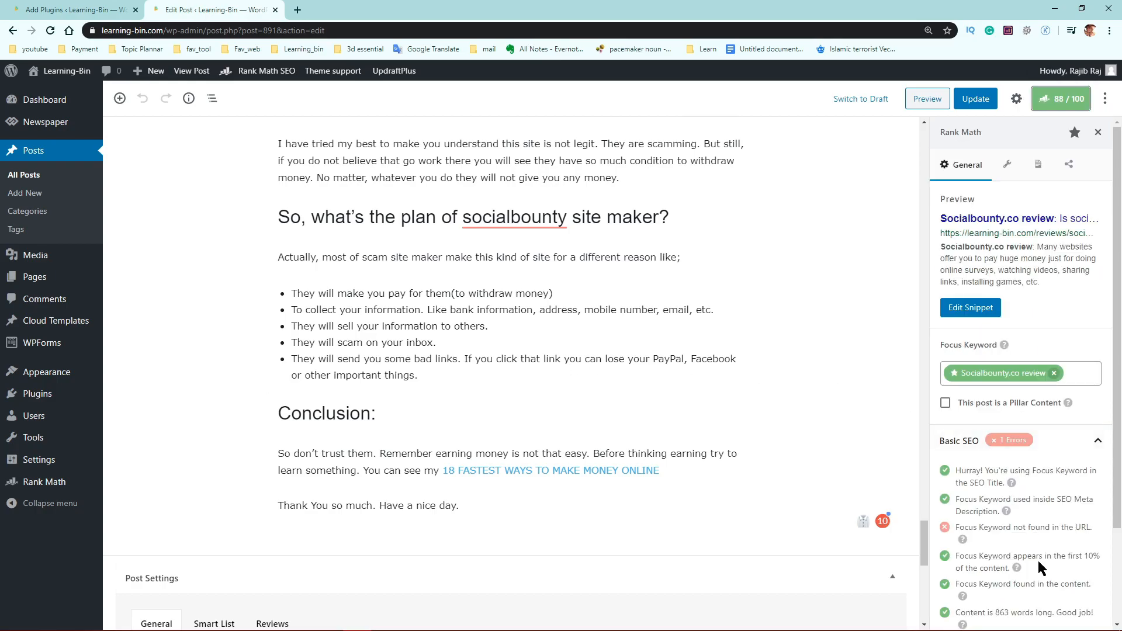
Expand the Additional checks and examine them together with the snippet preview, focus keyword and Basic SEO checks.
scroll(1022, 448, down, 2)
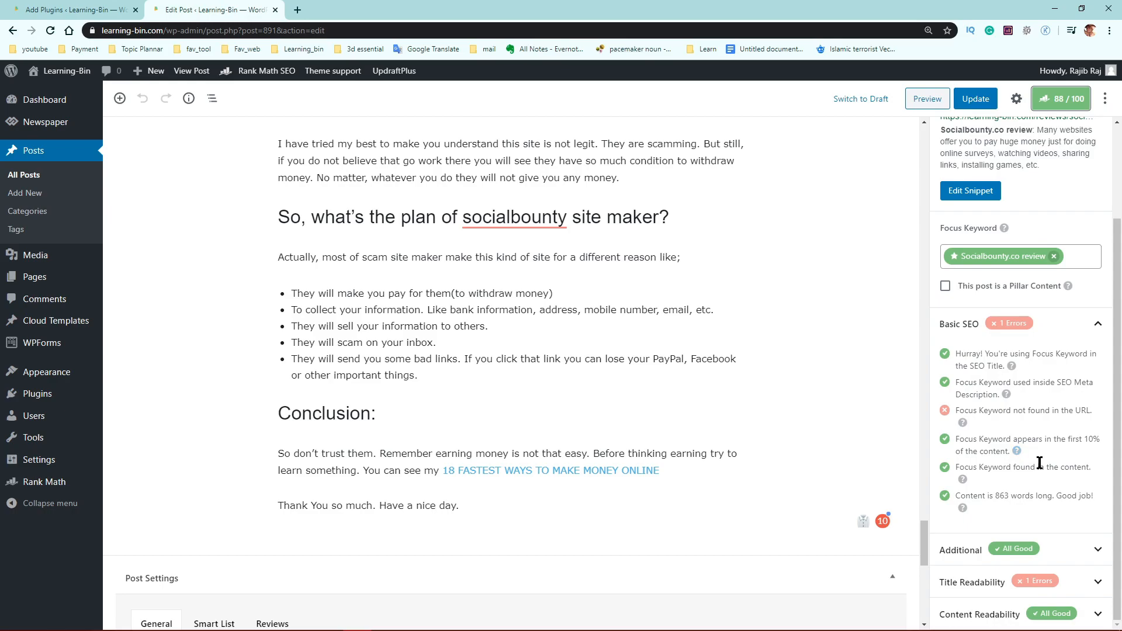
scroll(1028, 421, up, 2)
scroll(1025, 458, down, 1)
scroll(1017, 451, down, 1)
click(1044, 546)
scroll(1045, 526, down, 3)
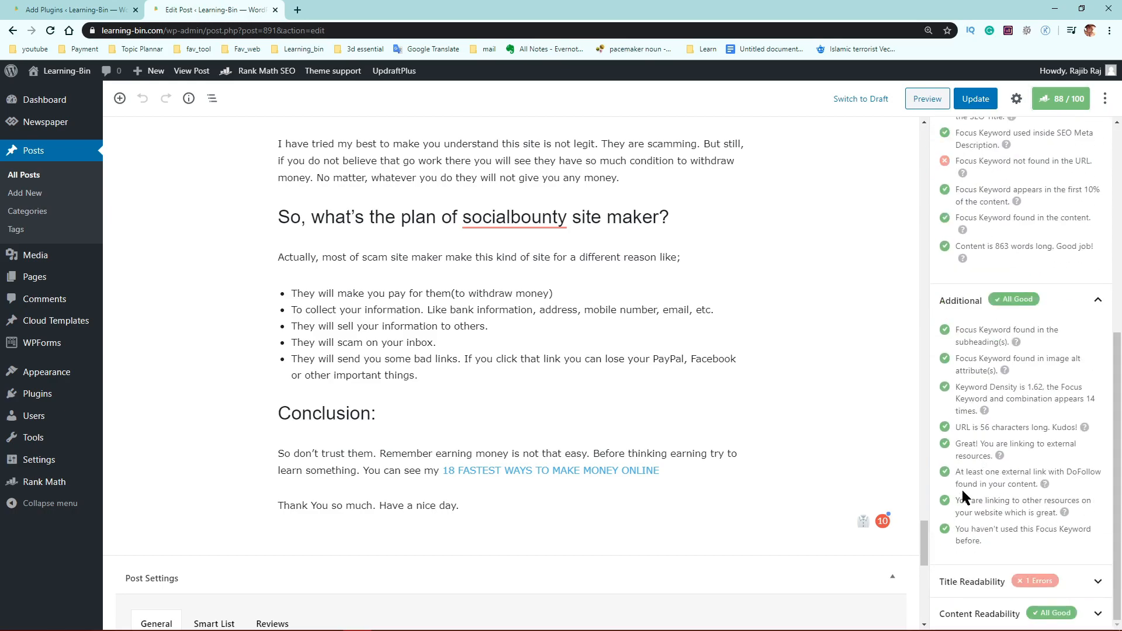
scroll(993, 444, up, 5)
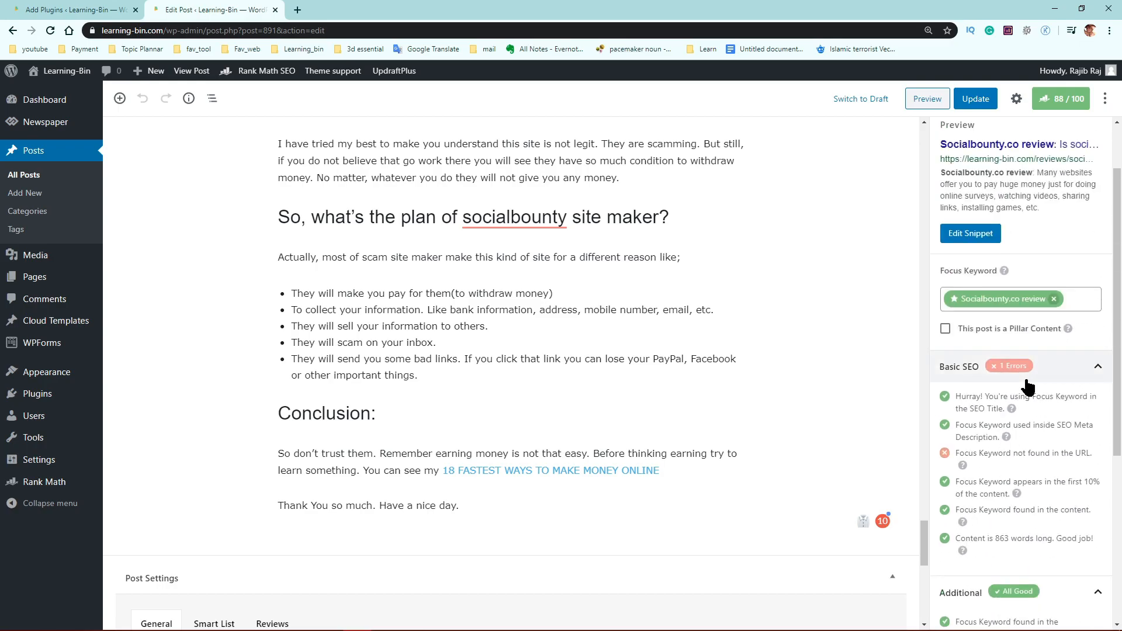
scroll(1029, 382, up, 1)
scroll(1001, 381, down, 4)
scroll(1001, 380, up, 4)
scroll(589, 182, up, 15)
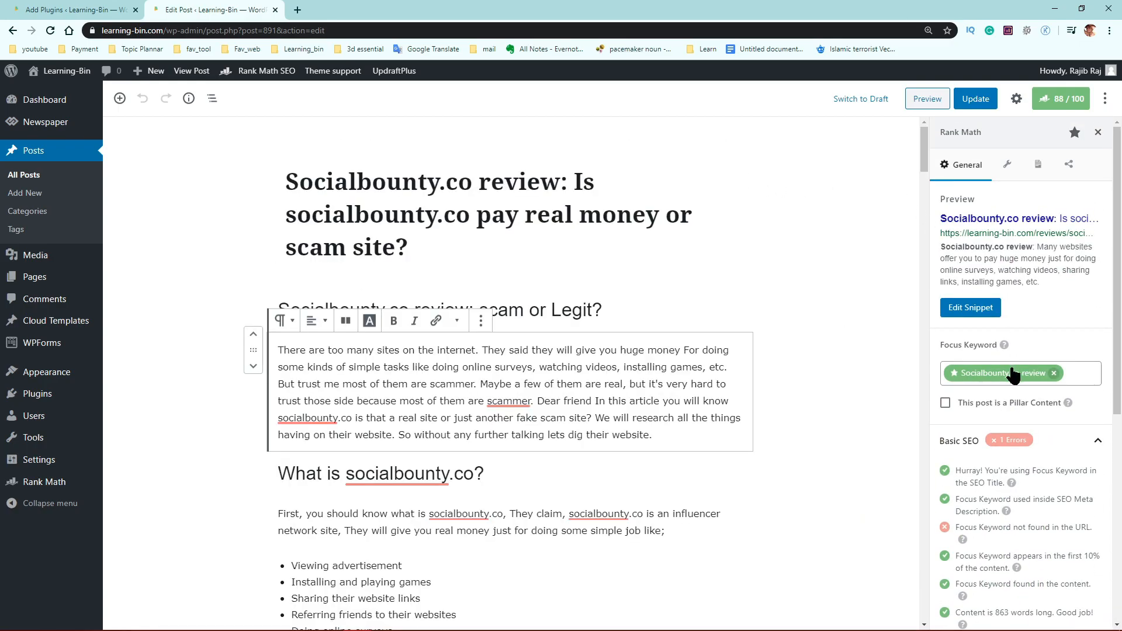
Add "scocialbouty.co scam" as a second focus keyword for the post.
click(1069, 371)
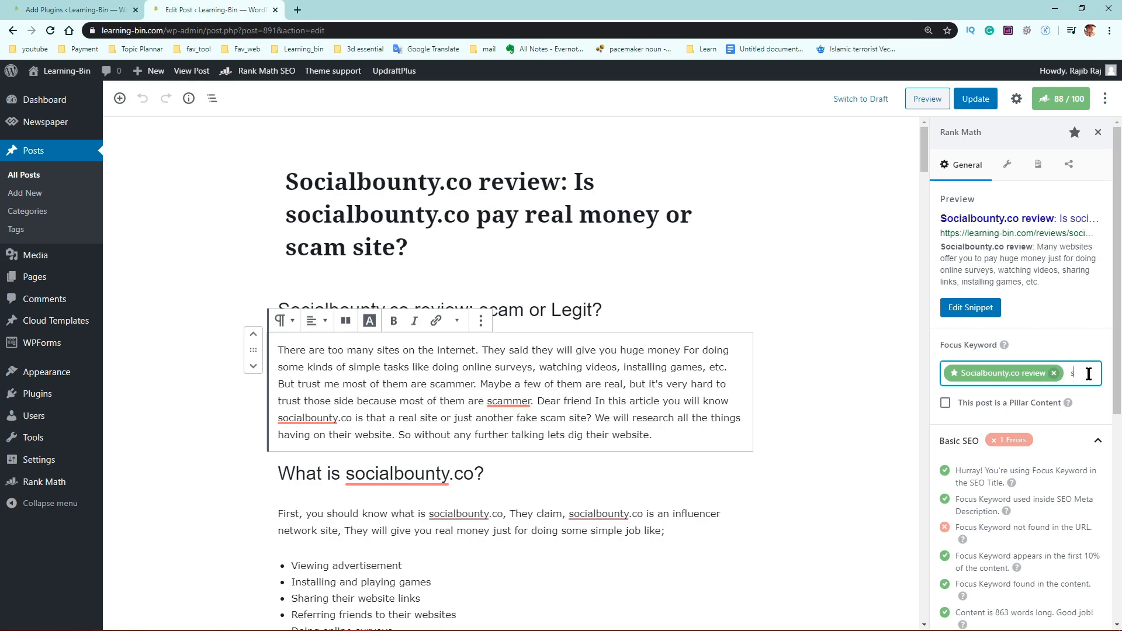
text(scocialbouty.co scam)
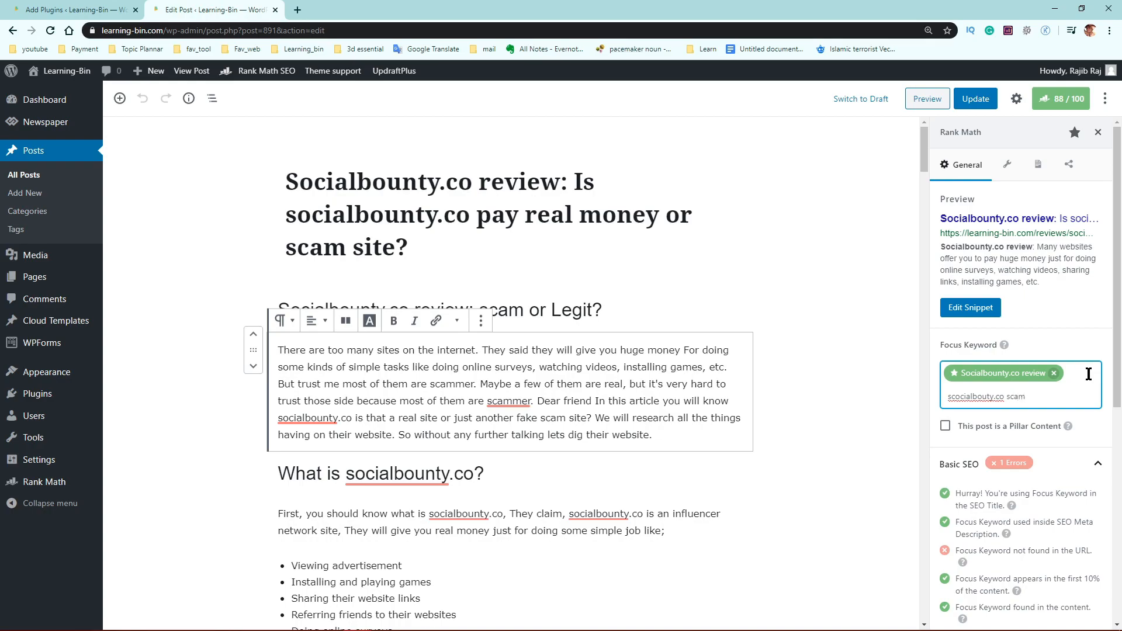
key(Return)
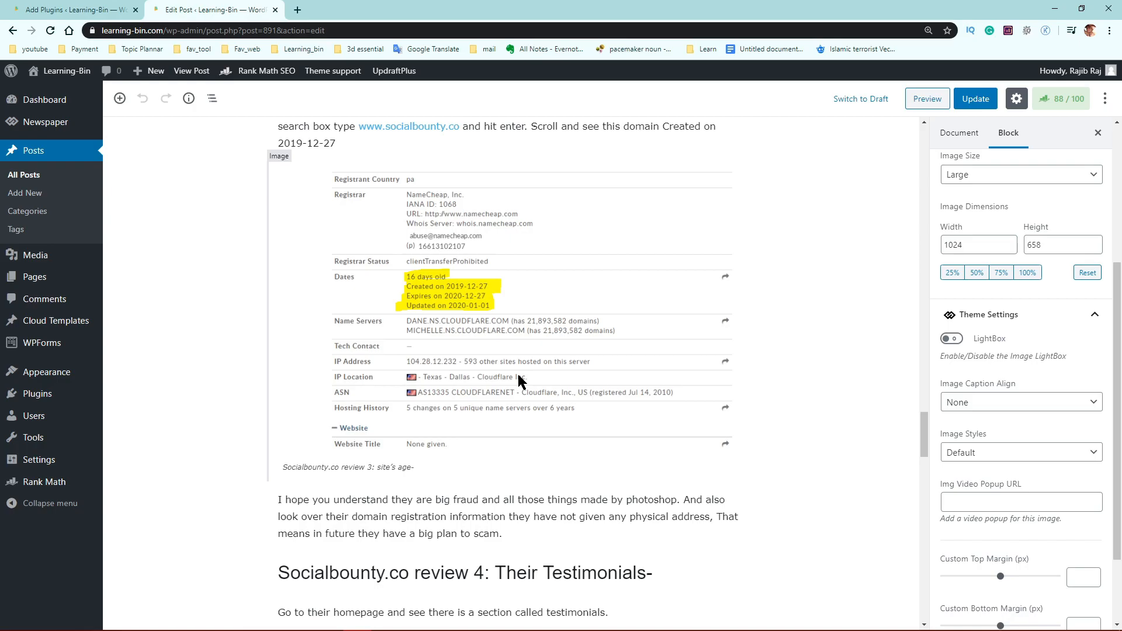
Open the Rank Math snippet editor, examine the post's permalink and meta description, and close it without changes.
scroll(519, 379, down, 10)
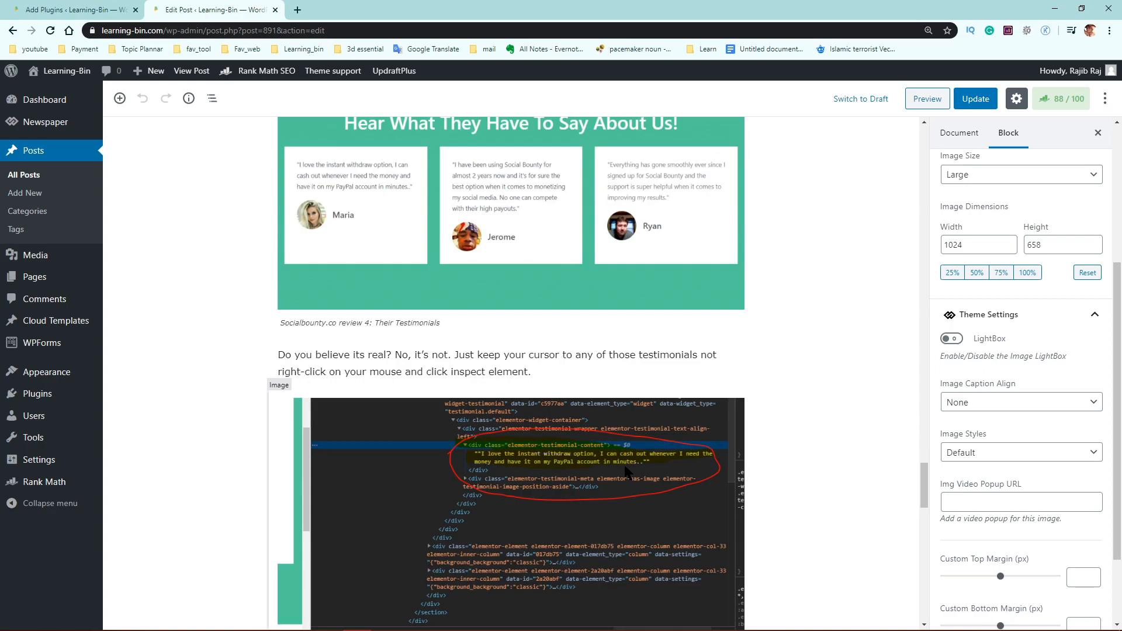
scroll(822, 371, up, 14)
scroll(1039, 244, up, 4)
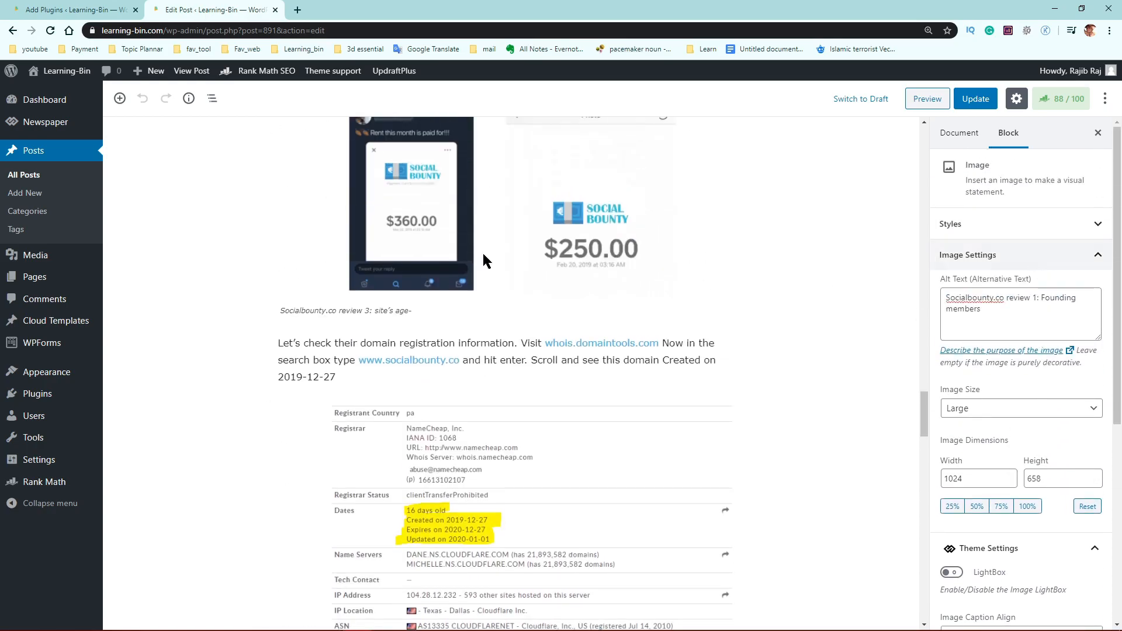
click(1060, 99)
click(981, 308)
drag(494, 416, 362, 414)
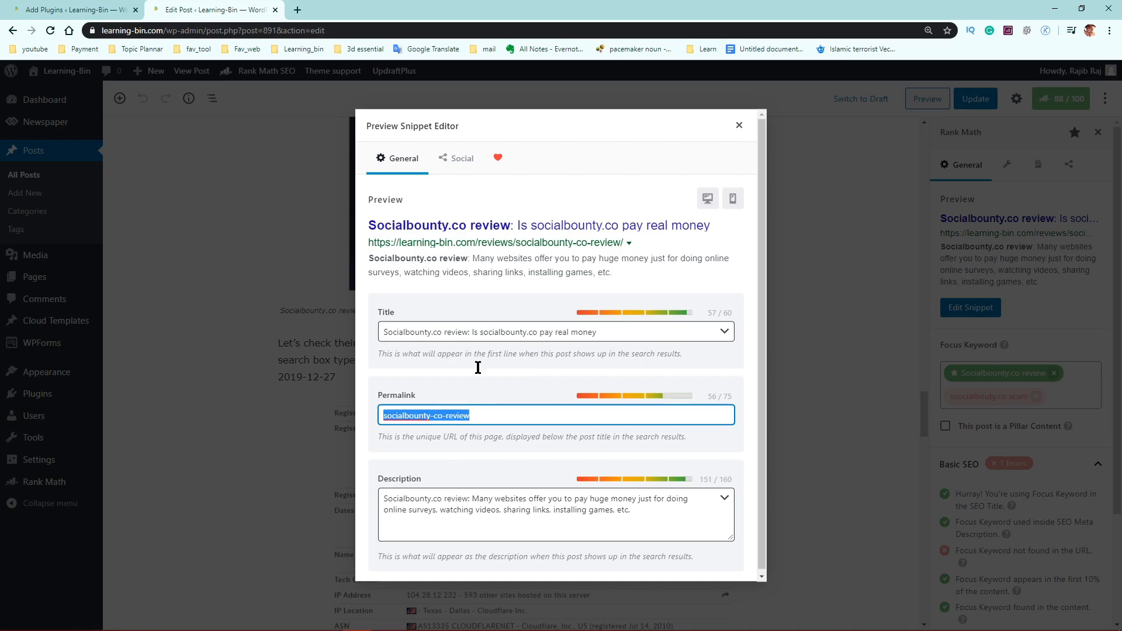
triple_click(659, 520)
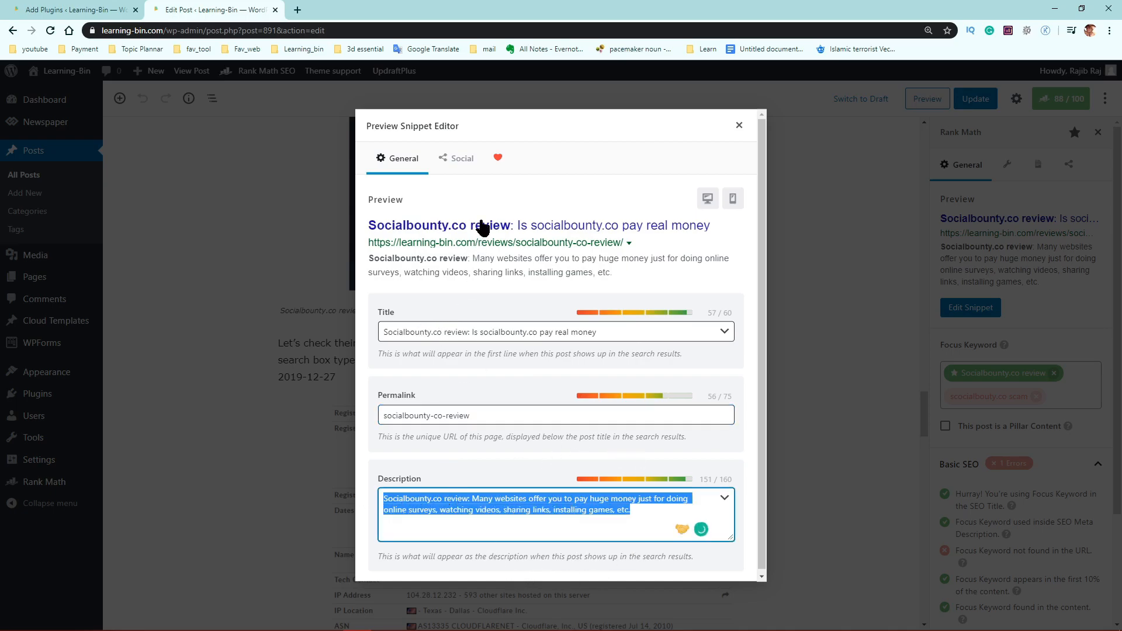
key(Escape)
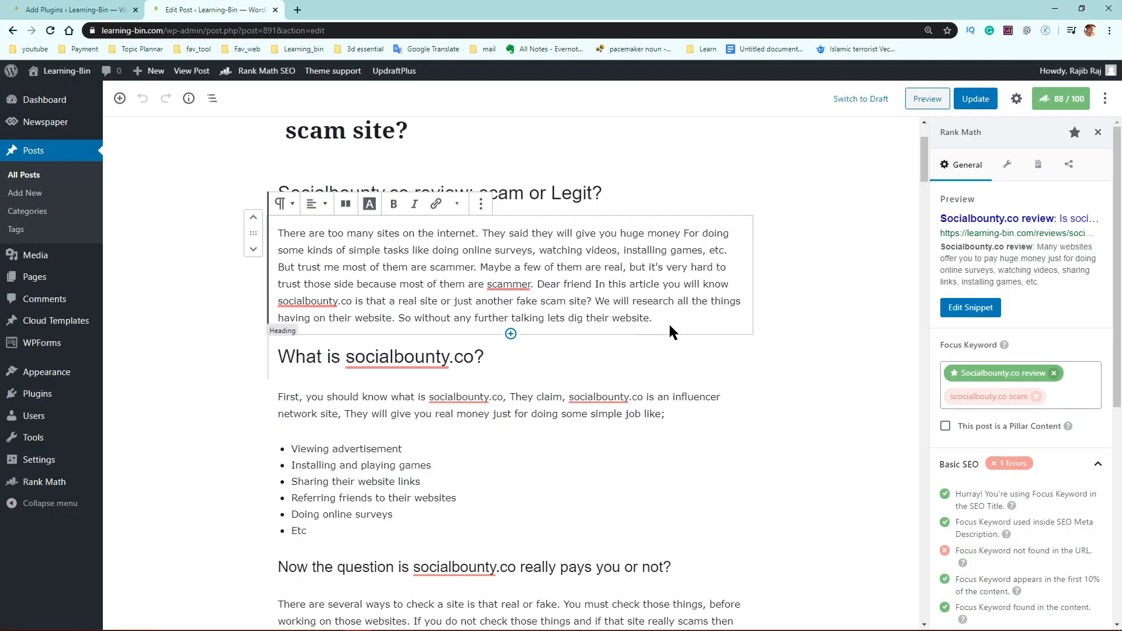
Show the post title with its permalink and examine the introduction and opening headings for use of the focus keyword.
scroll(572, 350, down, 1)
scroll(555, 382, up, 3)
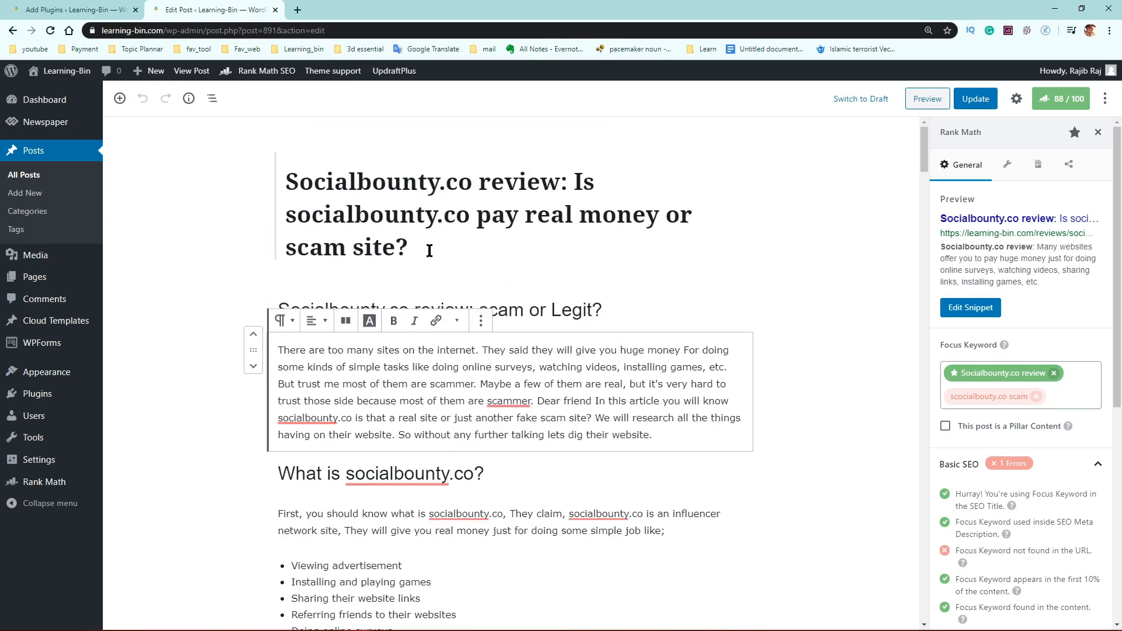
click(428, 249)
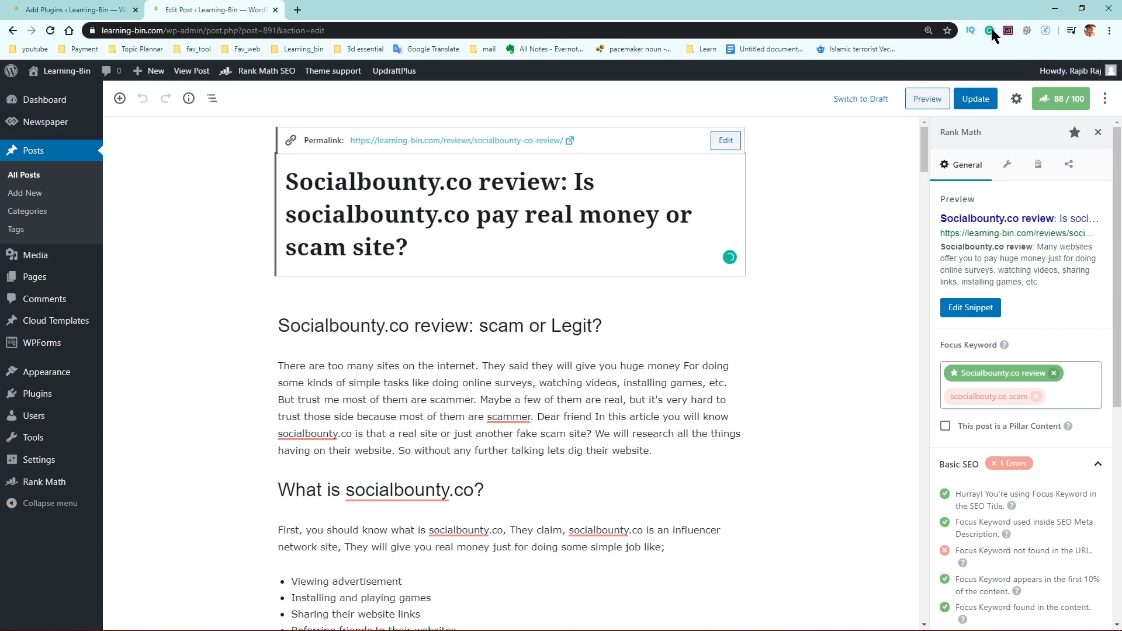
scroll(505, 459, down, 5)
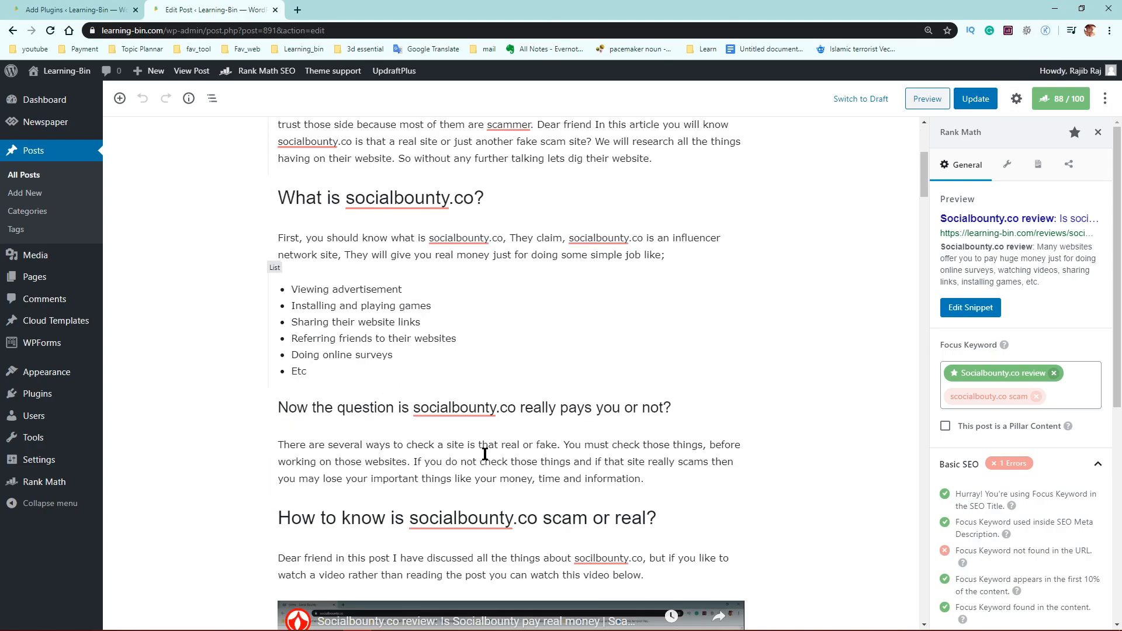
scroll(467, 313, up, 3)
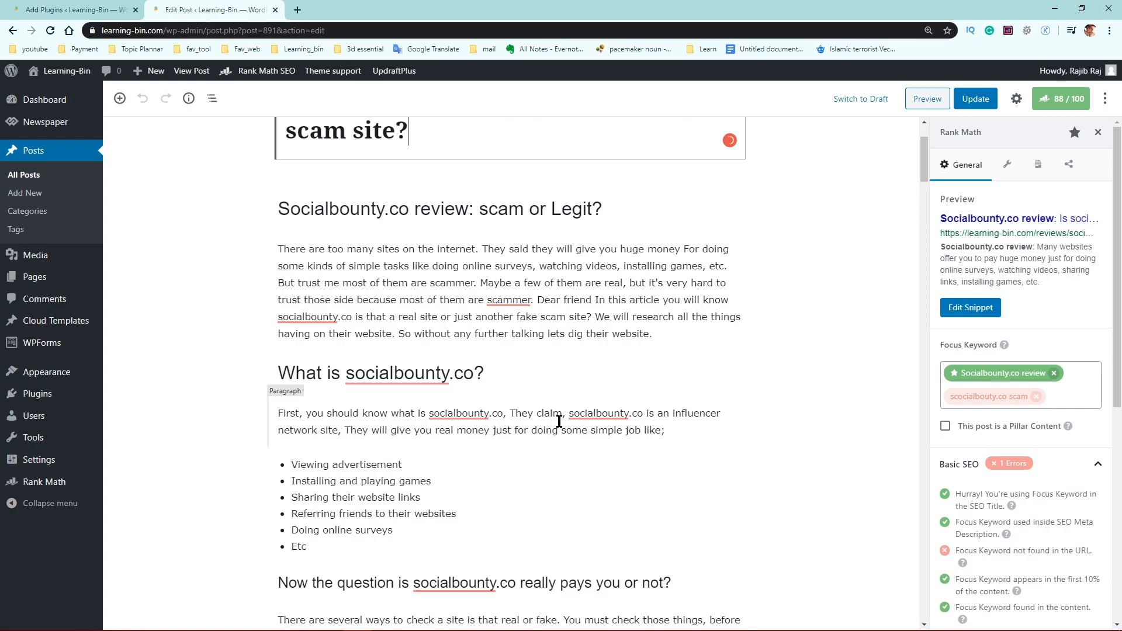
scroll(614, 420, down, 4)
click(654, 417)
Look through the review sections from Founding members to Payments proof, along with the post's Basic SEO checks.
scroll(750, 416, down, 9)
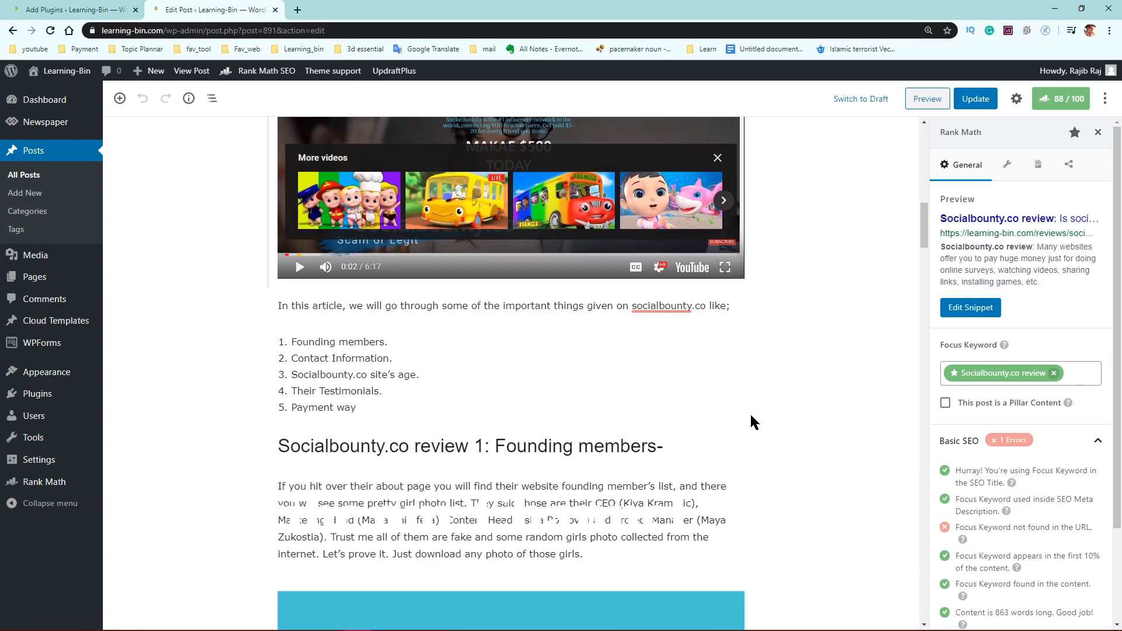
scroll(750, 414, down, 4)
scroll(748, 413, down, 5)
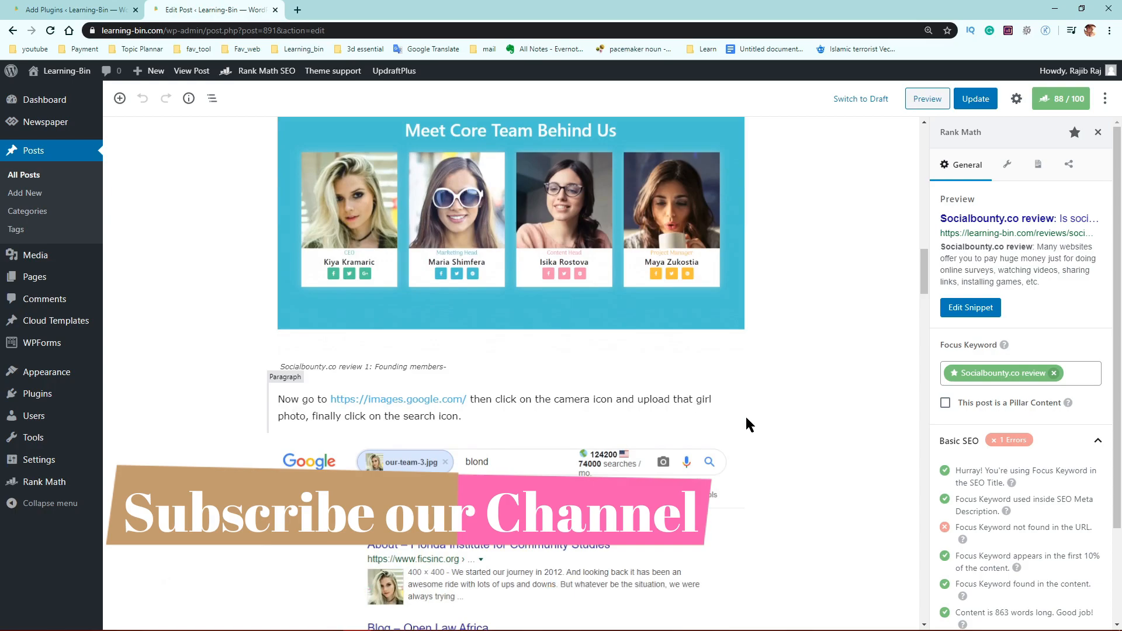
scroll(747, 422, down, 5)
scroll(718, 470, down, 5)
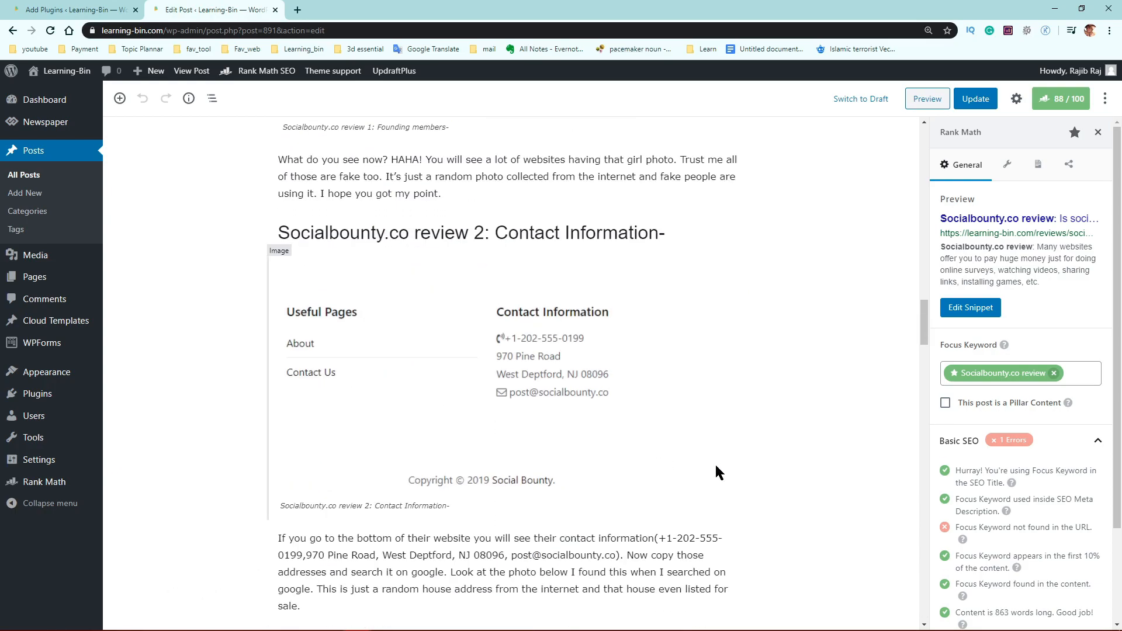
scroll(649, 504, down, 10)
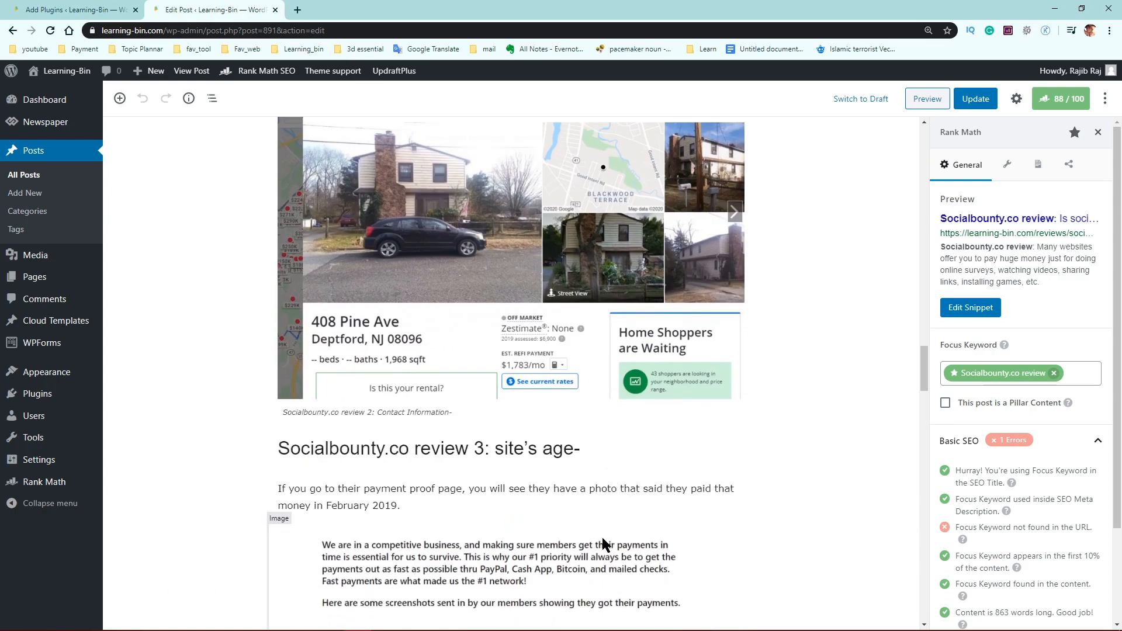
mouse_move(220, 624)
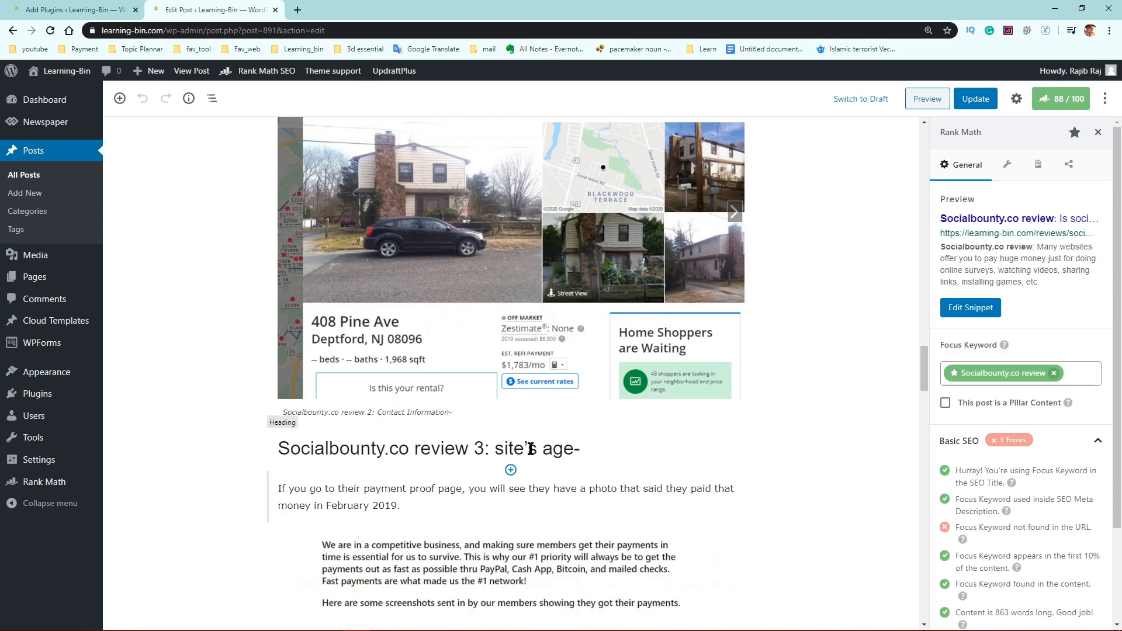
scroll(493, 439, down, 4)
scroll(494, 449, down, 15)
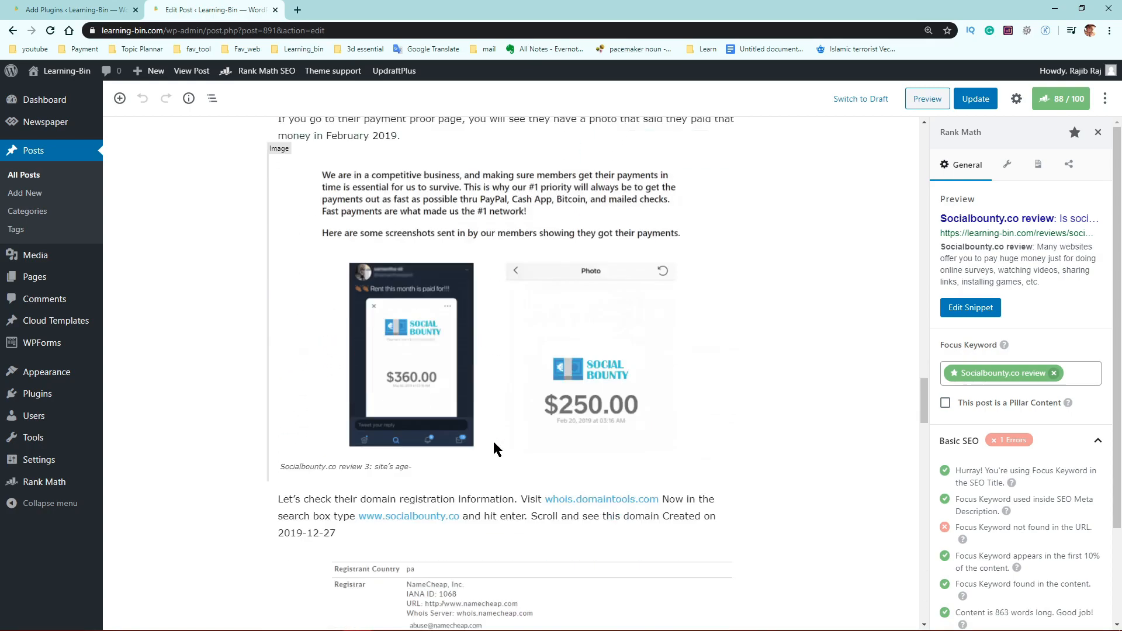
scroll(494, 447, down, 4)
scroll(1098, 514, down, 2)
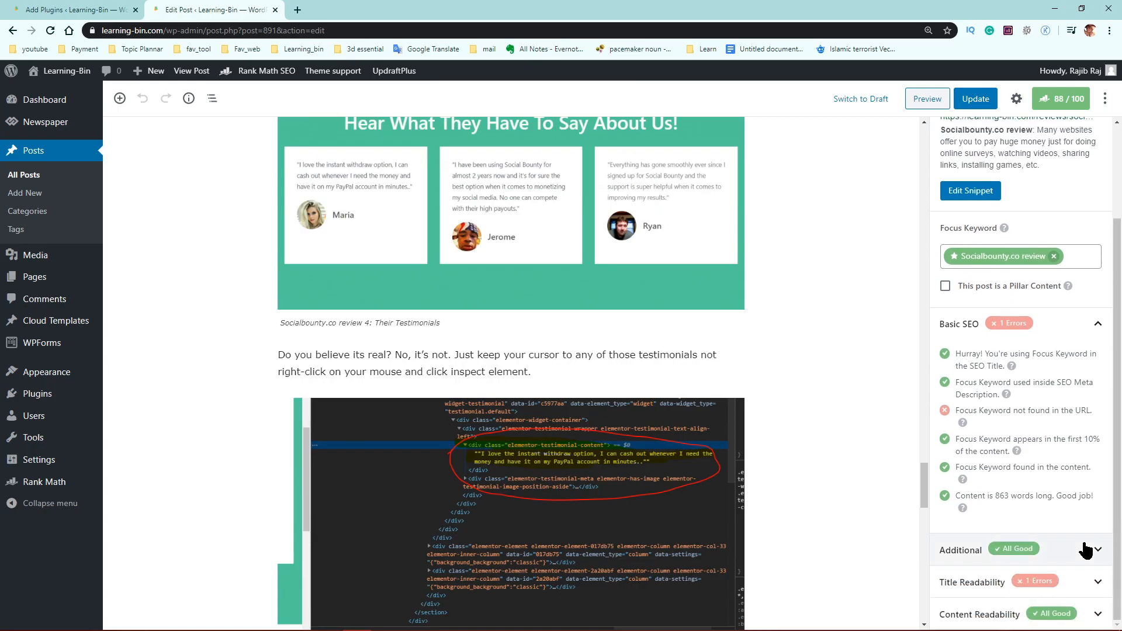
scroll(814, 534, down, 5)
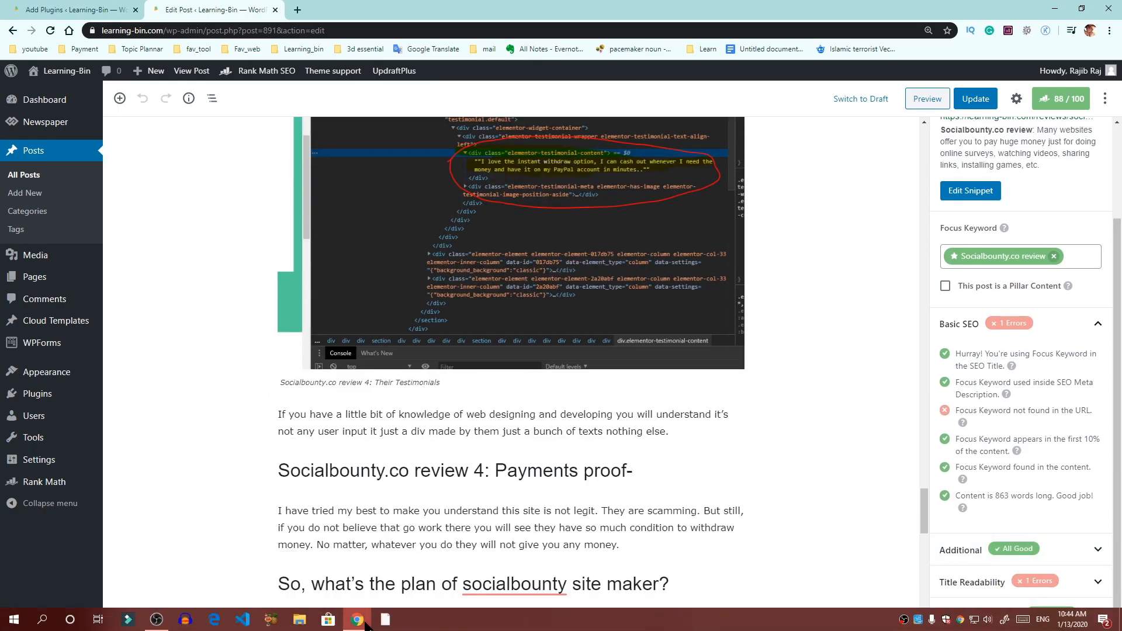